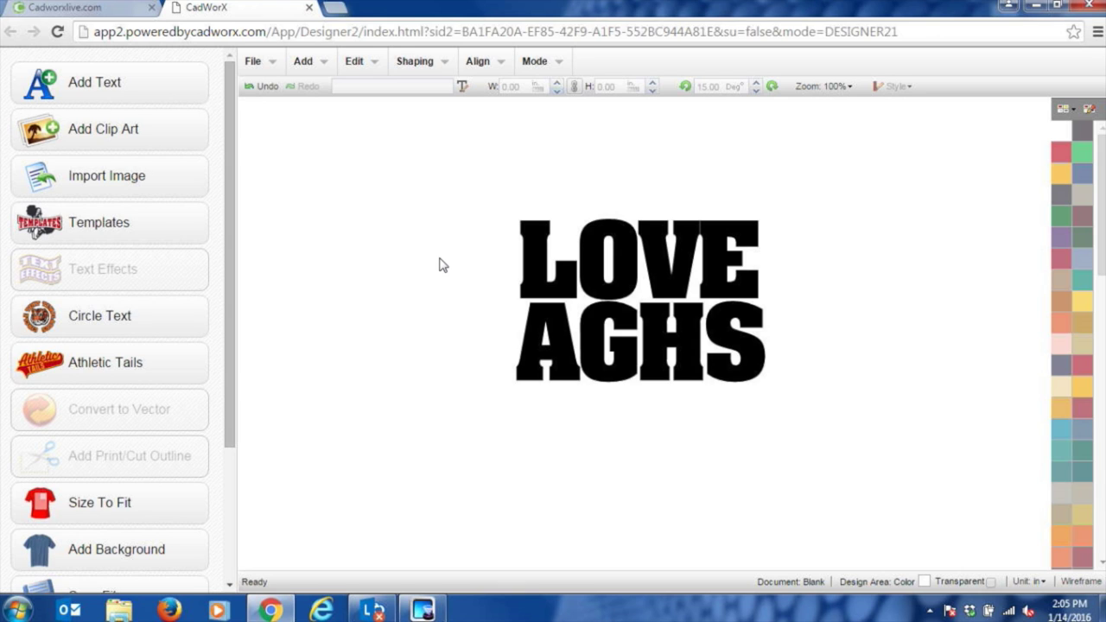
# Open the clip art library's Mascots folder and search it for HEART
pyautogui.click(152, 142)
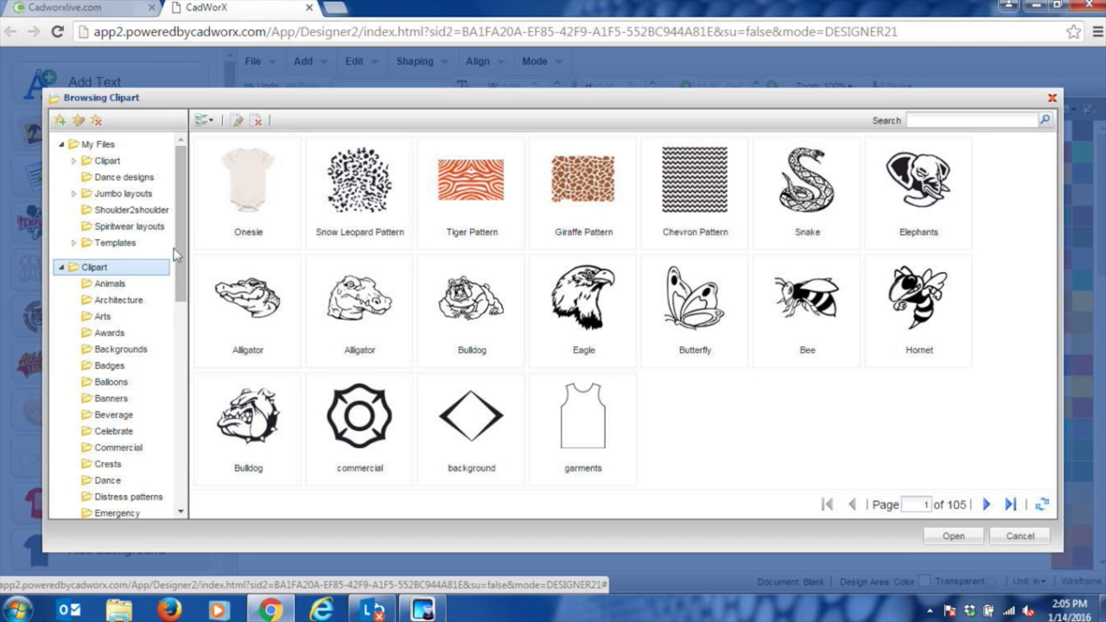
pyautogui.moveTo(179, 243); pyautogui.dragTo(176, 327)
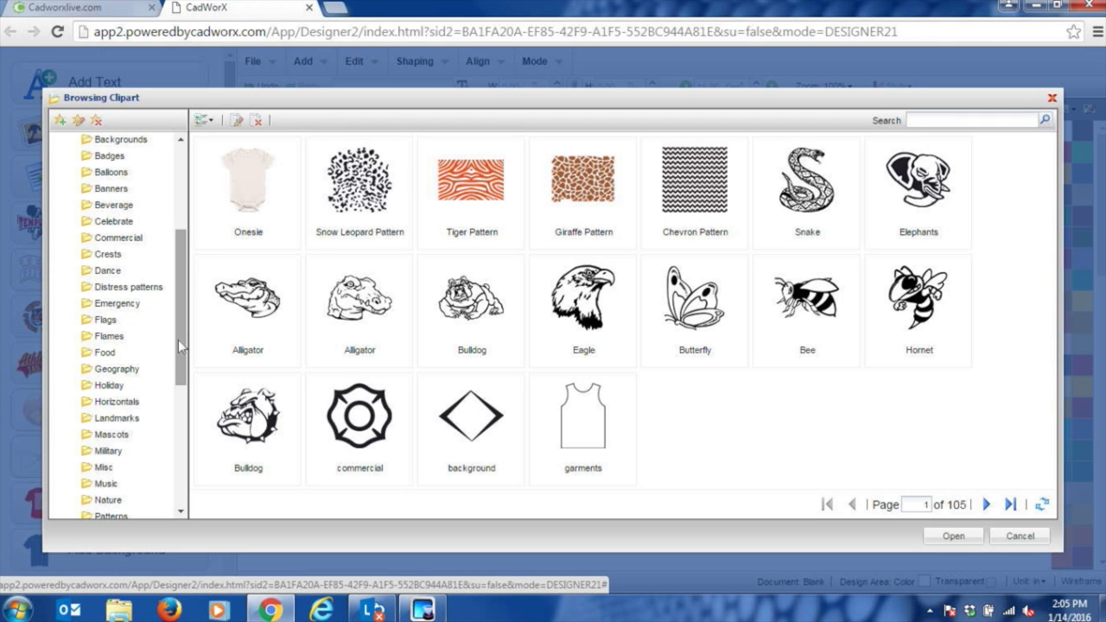
pyautogui.click(127, 438)
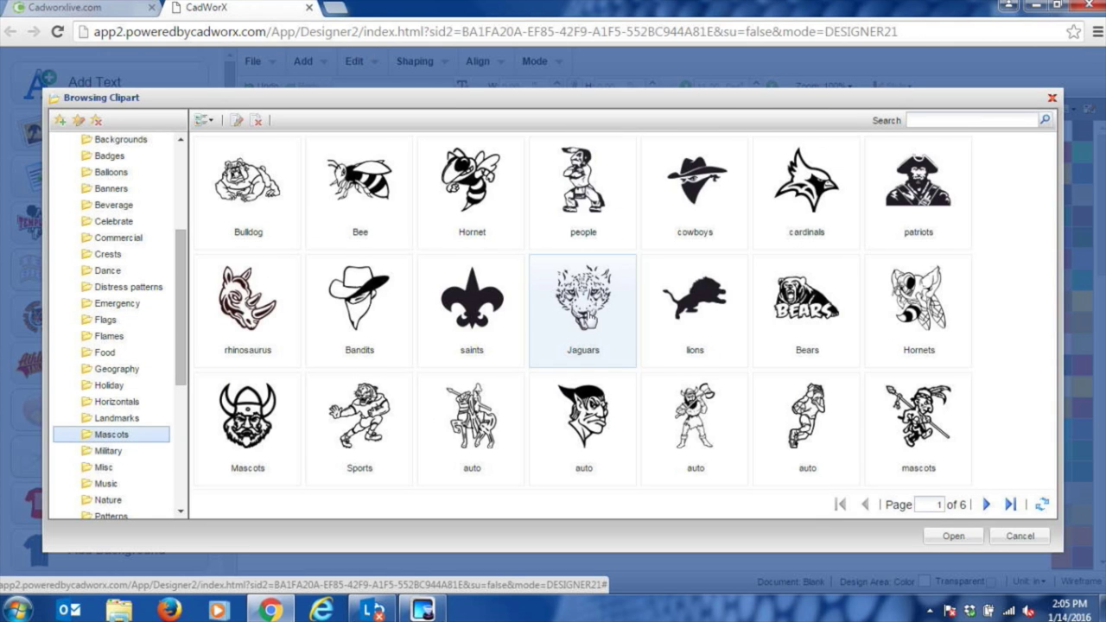
pyautogui.click(954, 115)
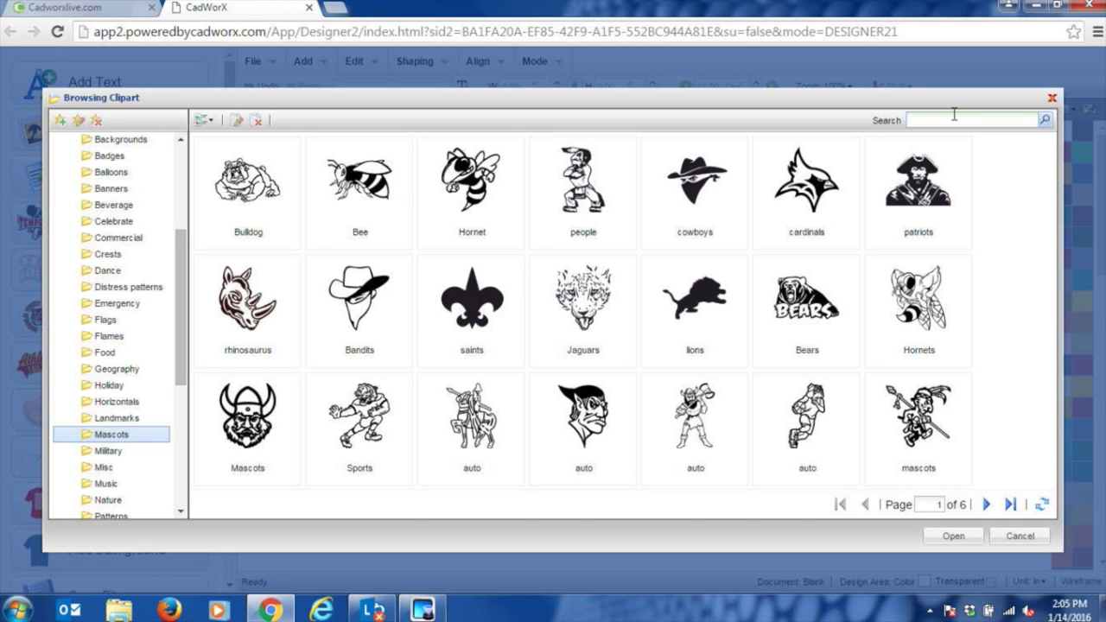
pyautogui.press('Return')
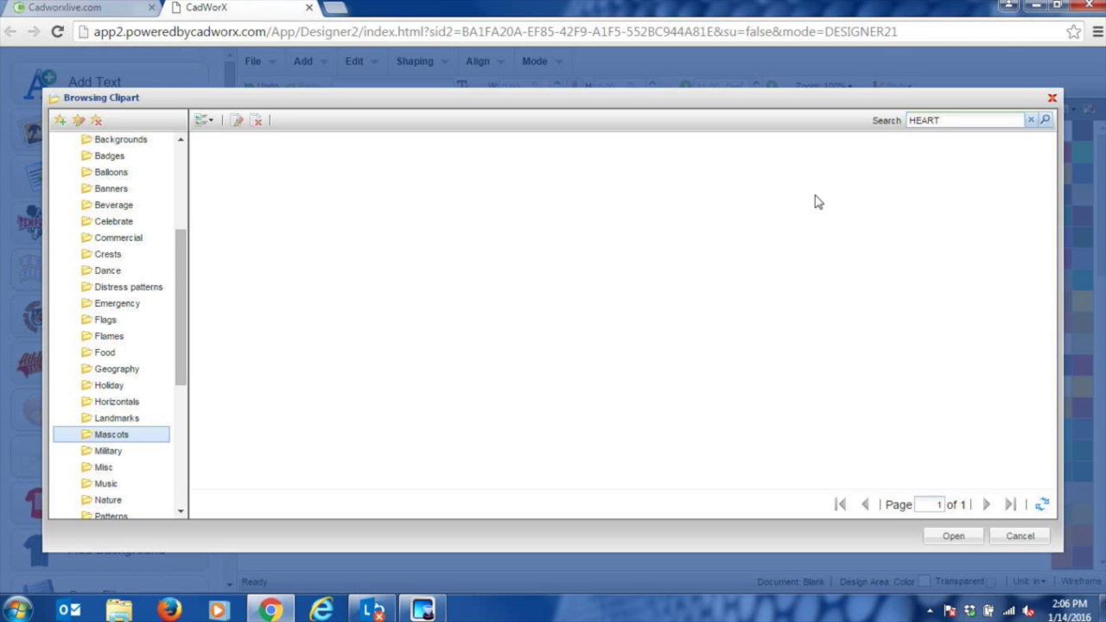
# Search the whole Clipart library for HEART and insert the solid black heart shape into the design
pyautogui.scroll(3, 185, 242)
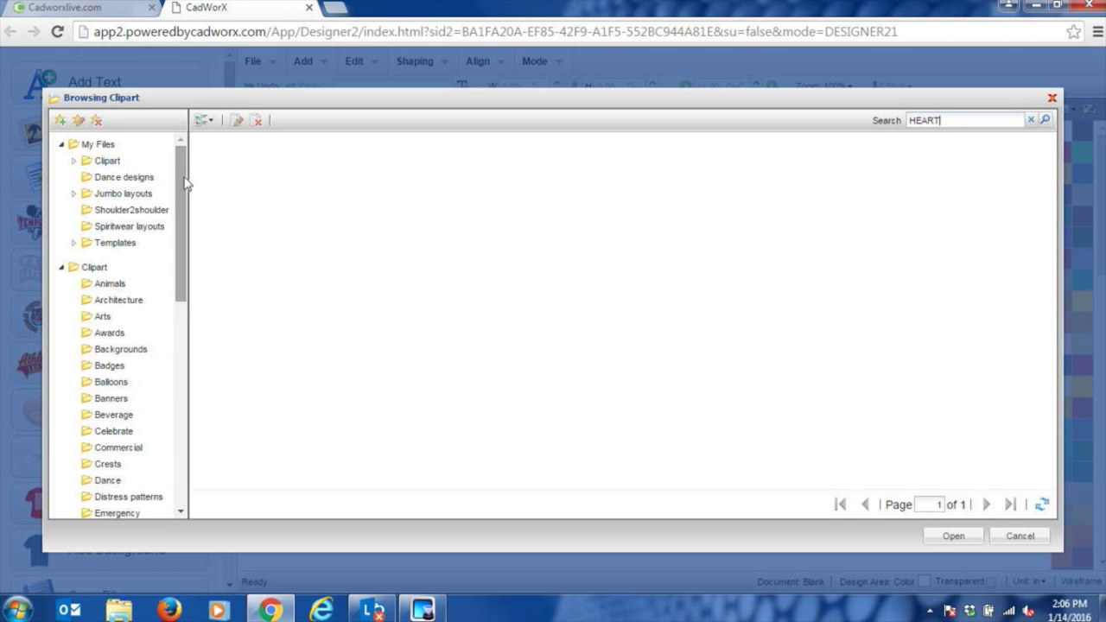
pyautogui.click(97, 268)
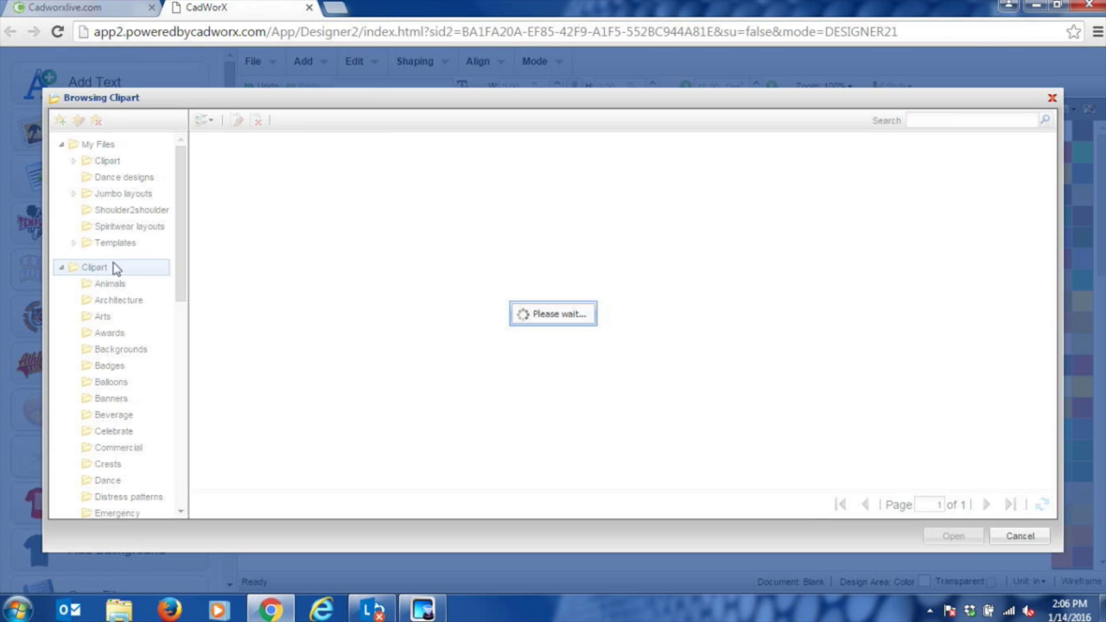
pyautogui.click(949, 122)
pyautogui.press('Return')
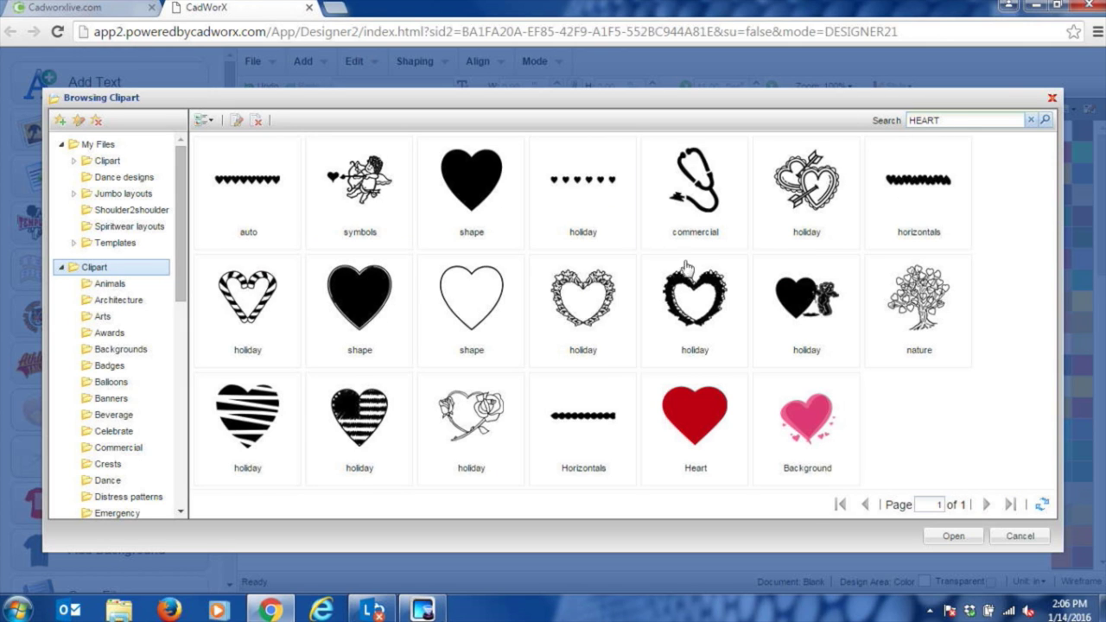
pyautogui.click(471, 183)
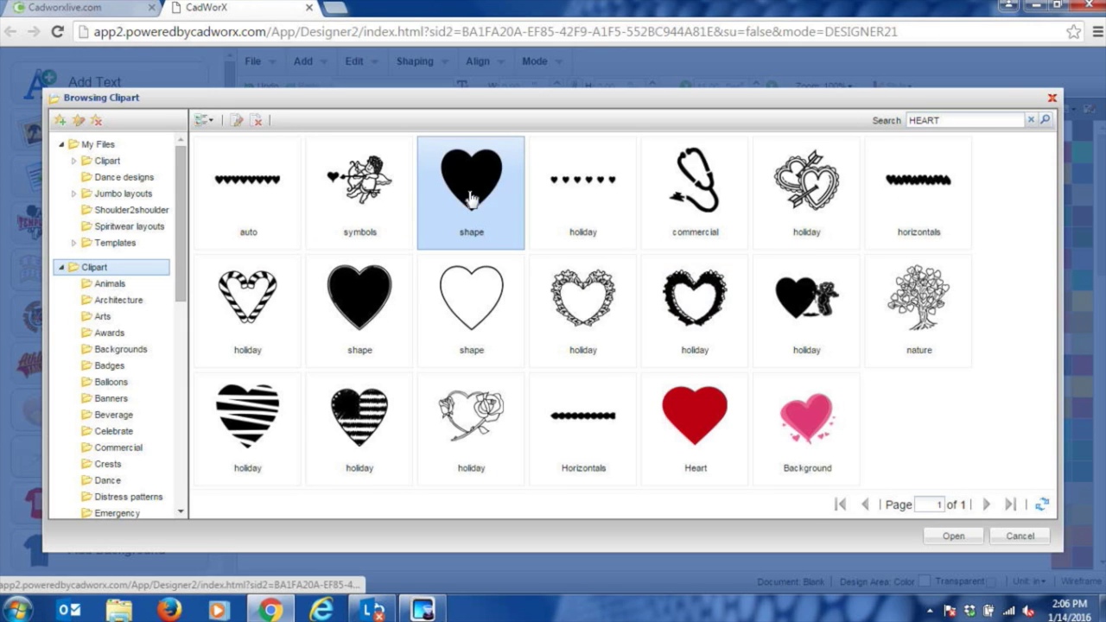
pyautogui.click(953, 537)
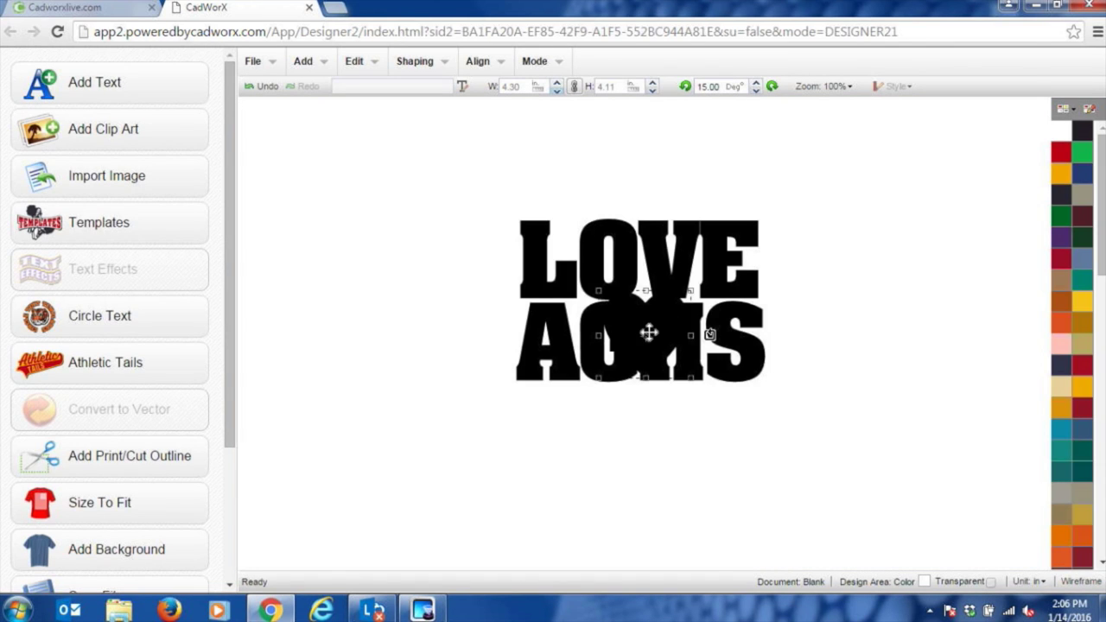
# Recolor the heart orange and place it over the middle of the LOVE AGHS text at about 6.65 by 6.36 in
pyautogui.click(1063, 329)
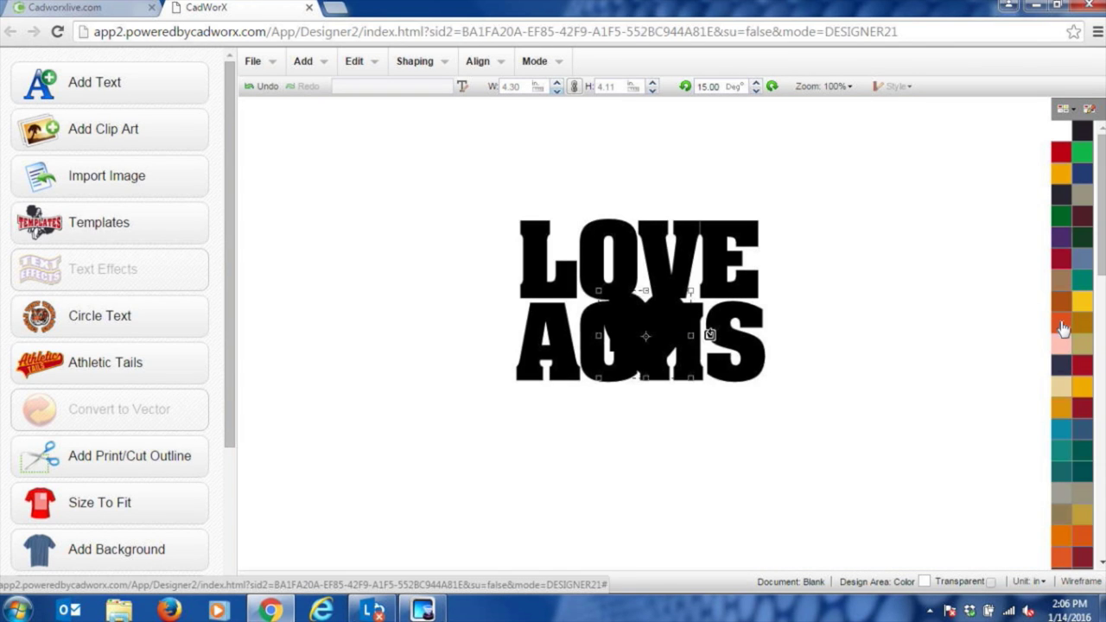
pyautogui.moveTo(735, 323); pyautogui.dragTo(859, 326)
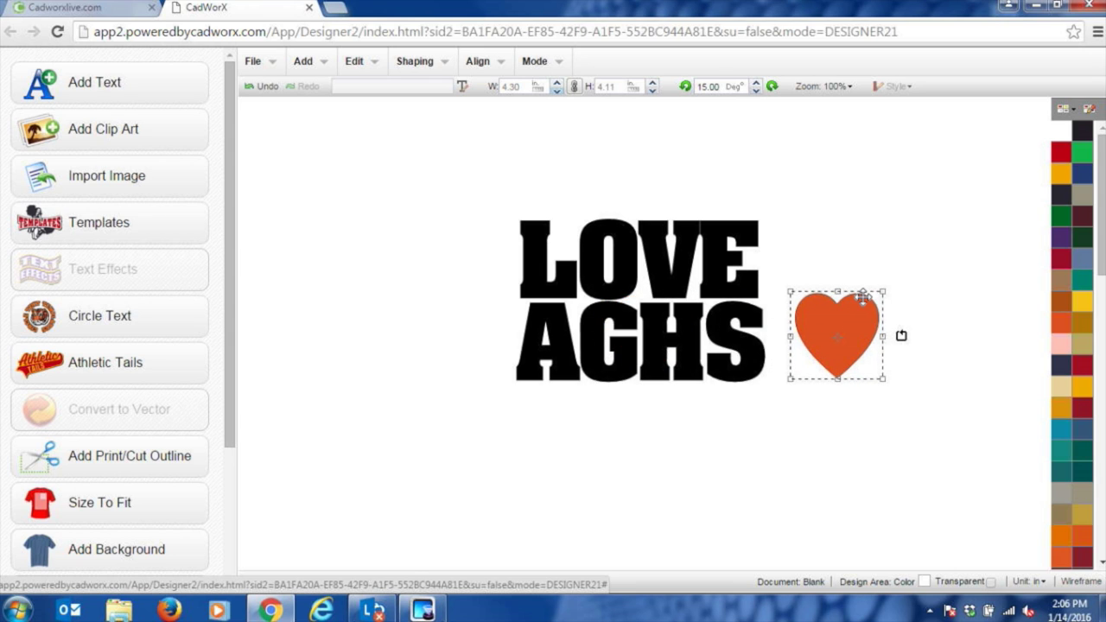
pyautogui.moveTo(883, 291); pyautogui.dragTo(933, 247)
pyautogui.moveTo(873, 301); pyautogui.dragTo(649, 300)
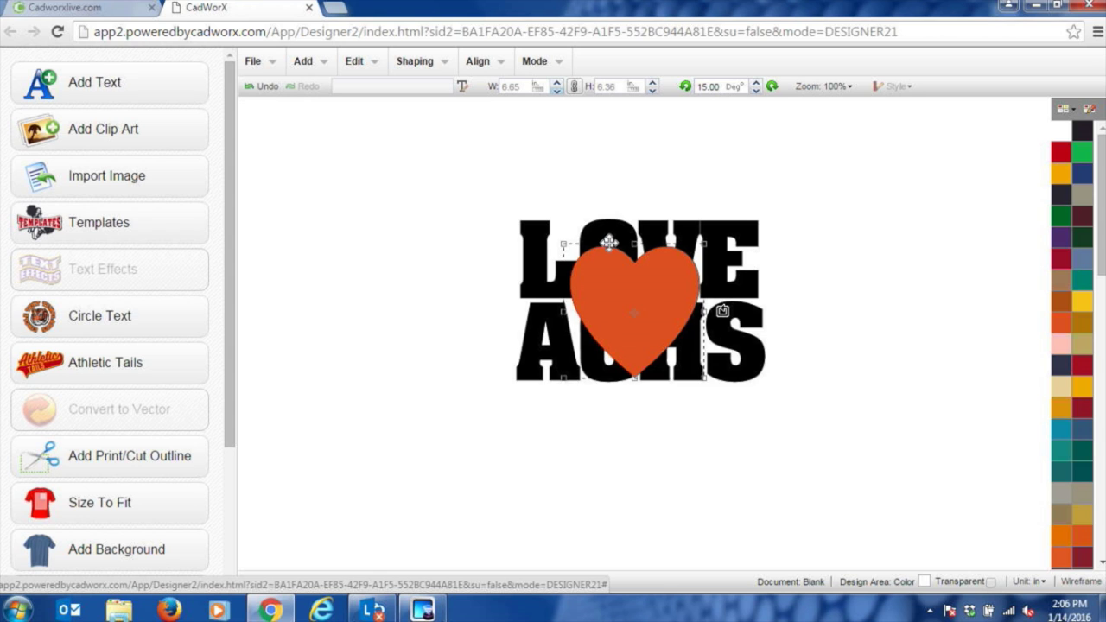
# Duplicate the LOVE AGHS text and move the copy clear of the original, below and to its right
pyautogui.click(535, 231)
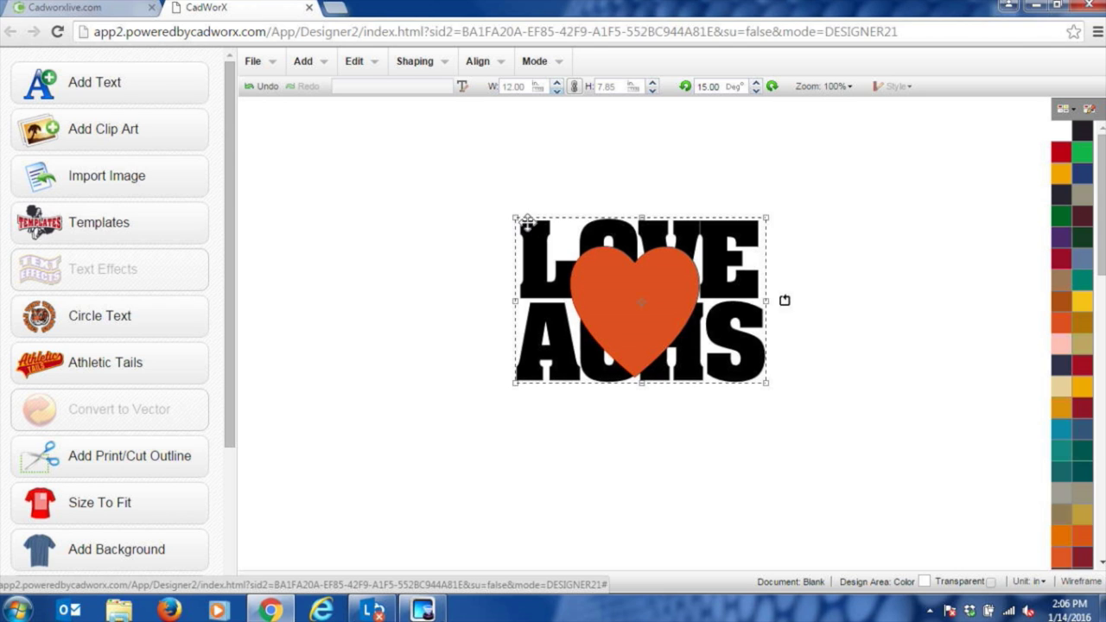
pyautogui.click(361, 69)
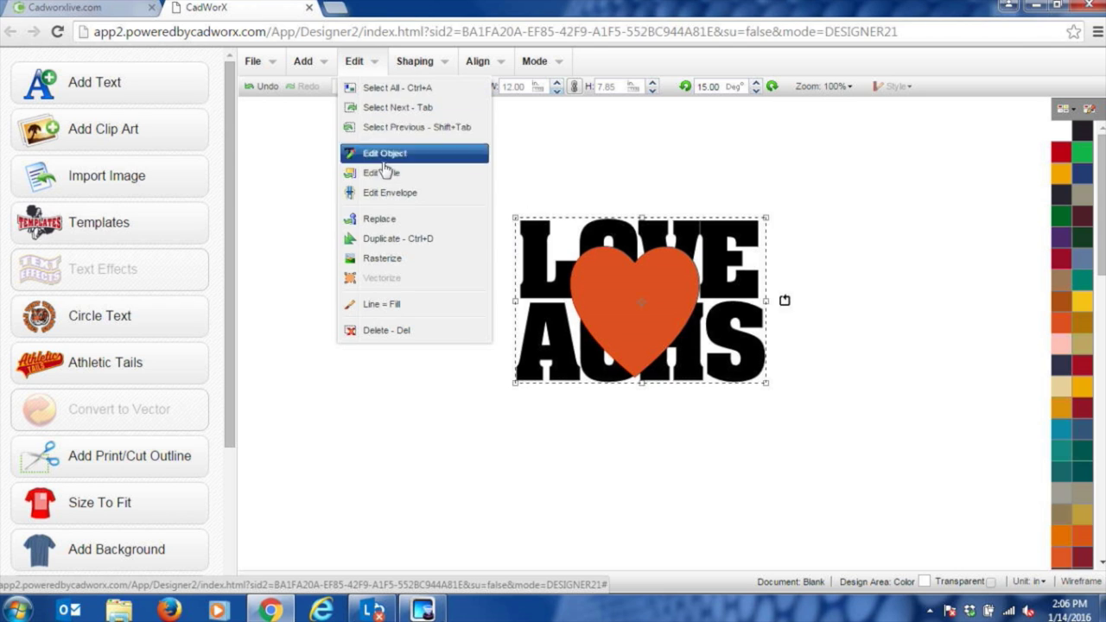
pyautogui.click(397, 239)
pyautogui.moveTo(622, 295); pyautogui.dragTo(914, 431)
pyautogui.click(659, 451)
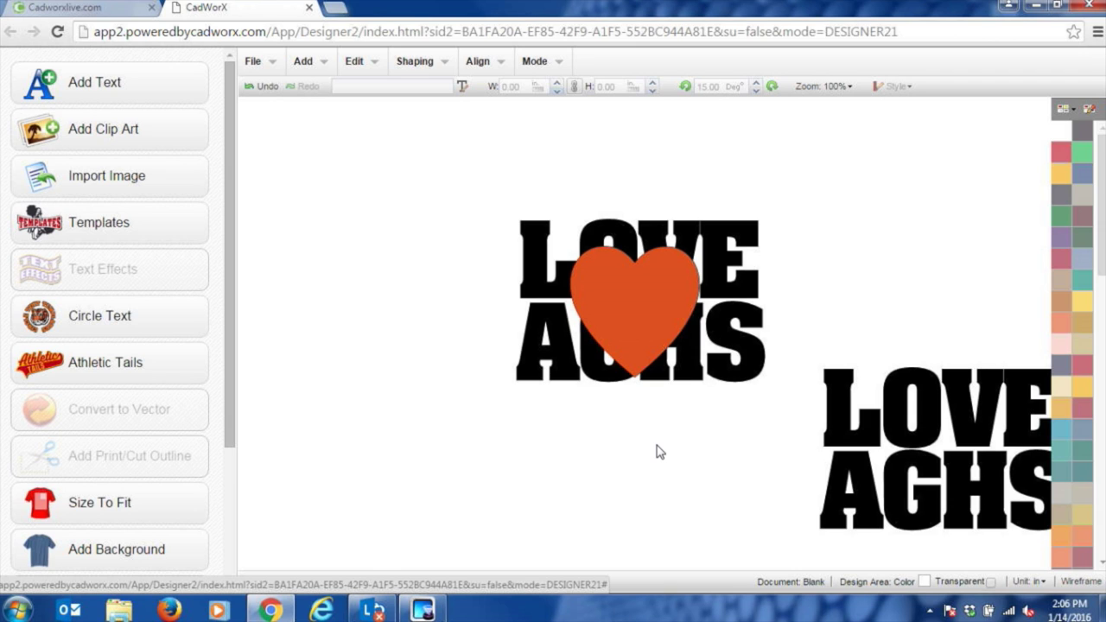
# Adjust the heart's position so it sits centered over the original LOVE AGHS text
pyautogui.moveTo(617, 302); pyautogui.dragTo(625, 296)
pyautogui.click(510, 215)
pyautogui.moveTo(466, 168); pyautogui.dragTo(812, 420)
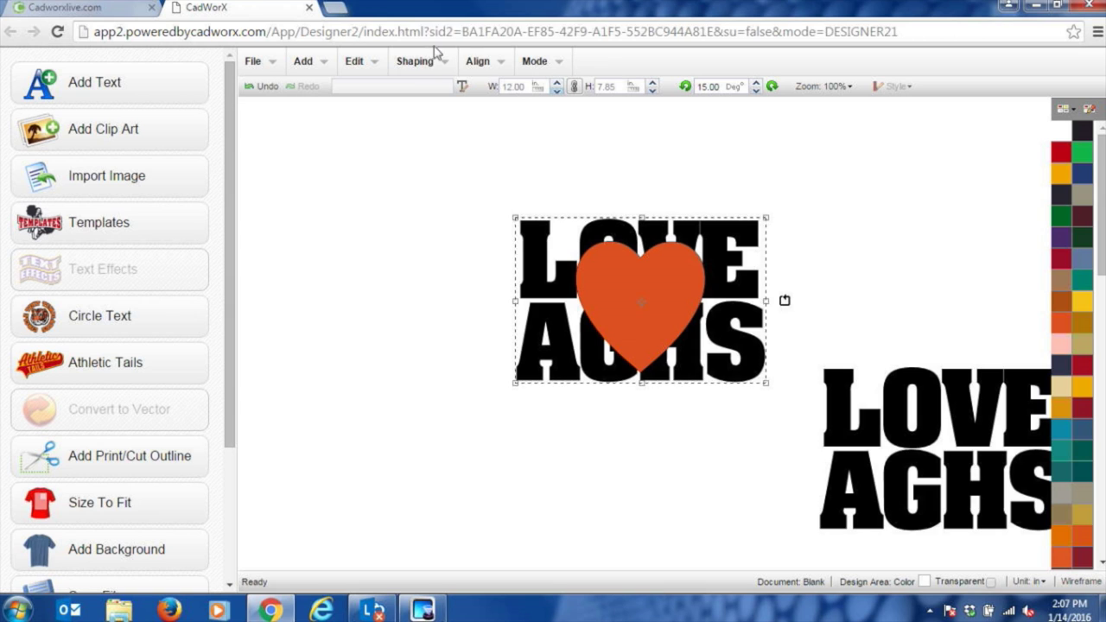
pyautogui.click(478, 61)
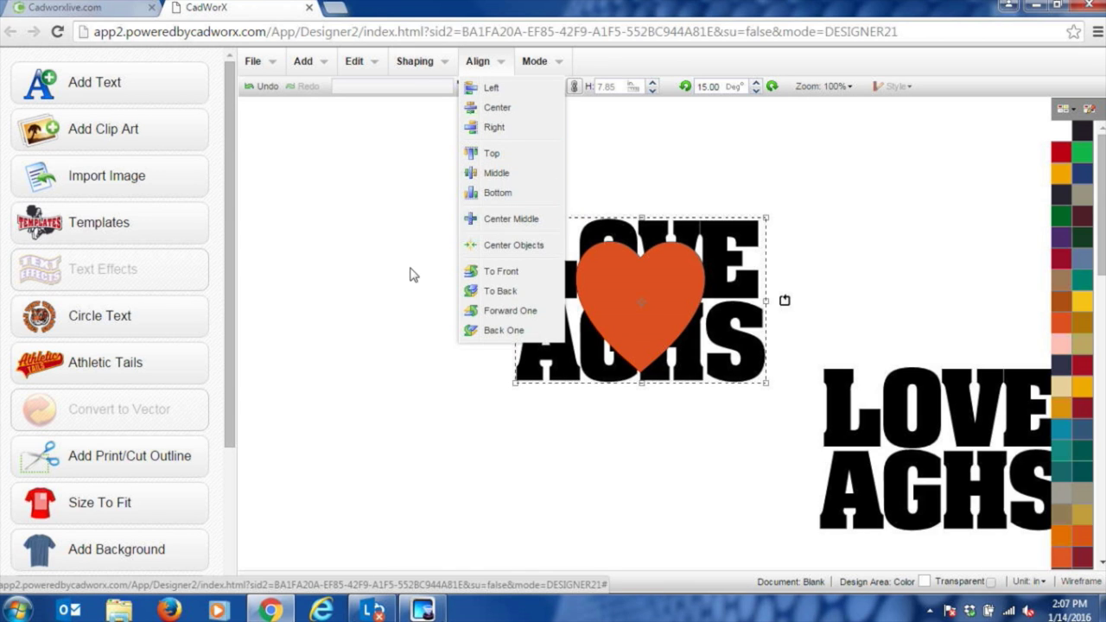
pyautogui.click(400, 328)
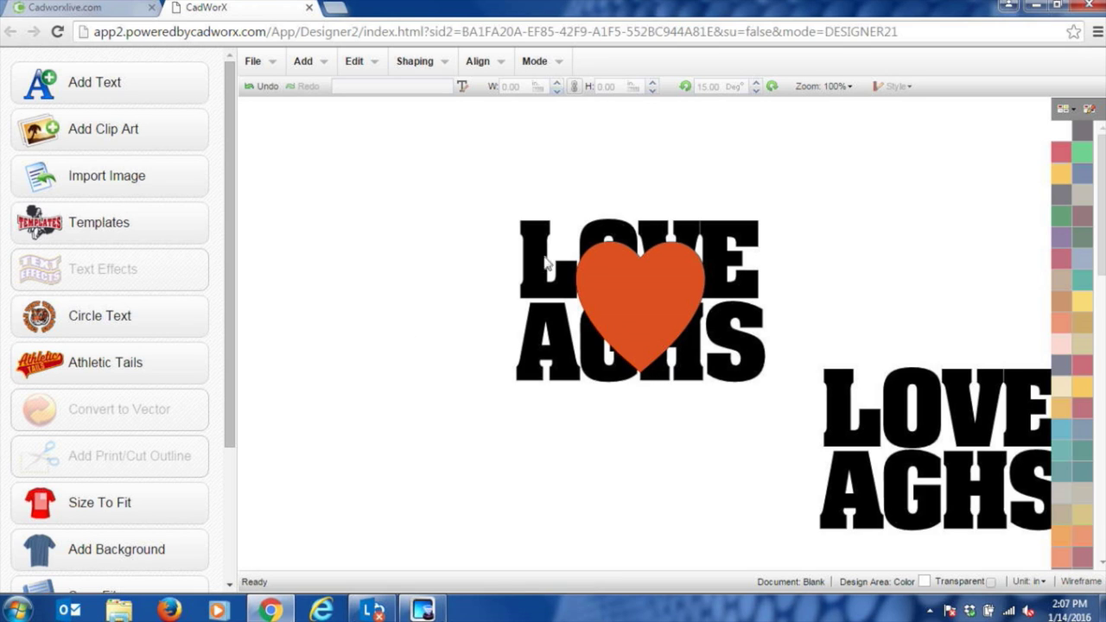
# Cut the heart shape out of the original LOVE AGHS text with Back Minus Front, and move the heart to the text's left
pyautogui.moveTo(455, 188); pyautogui.dragTo(795, 406)
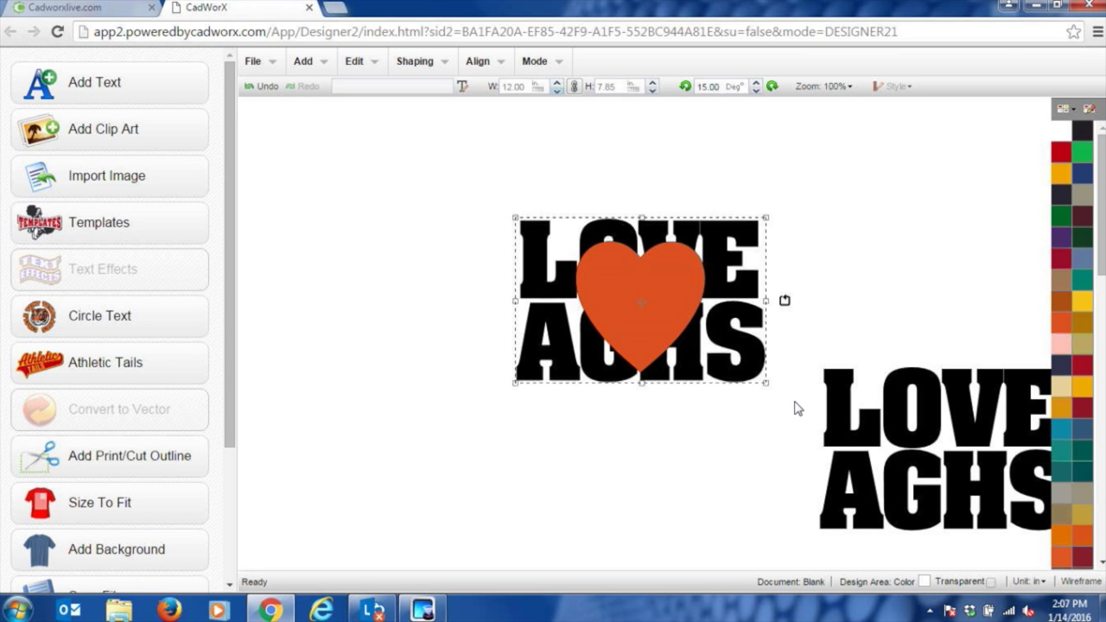
pyautogui.click(432, 65)
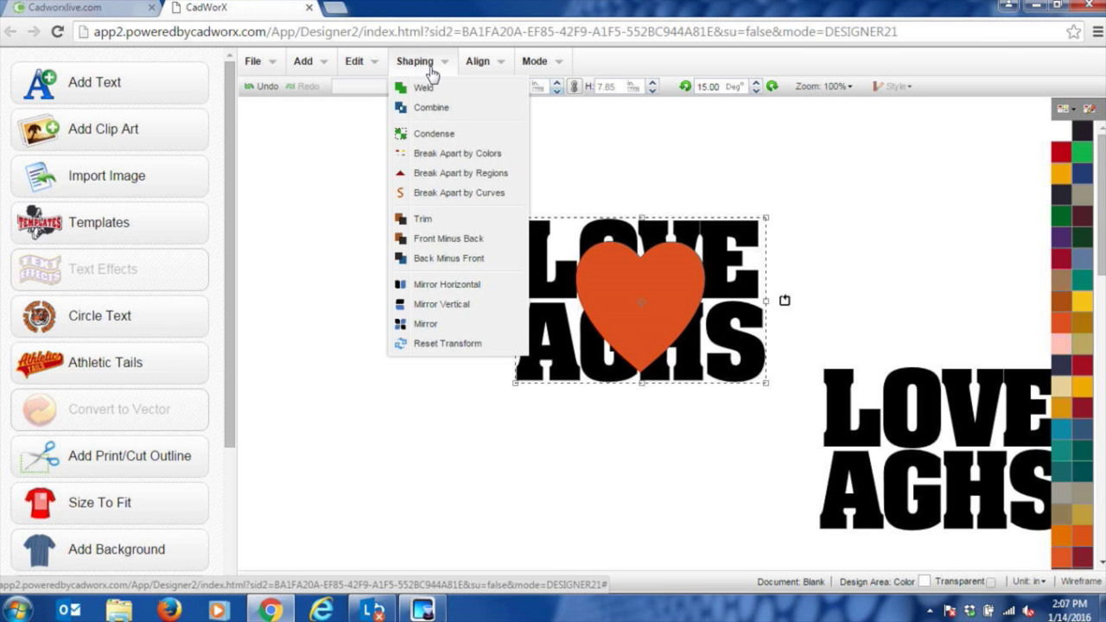
pyautogui.click(440, 260)
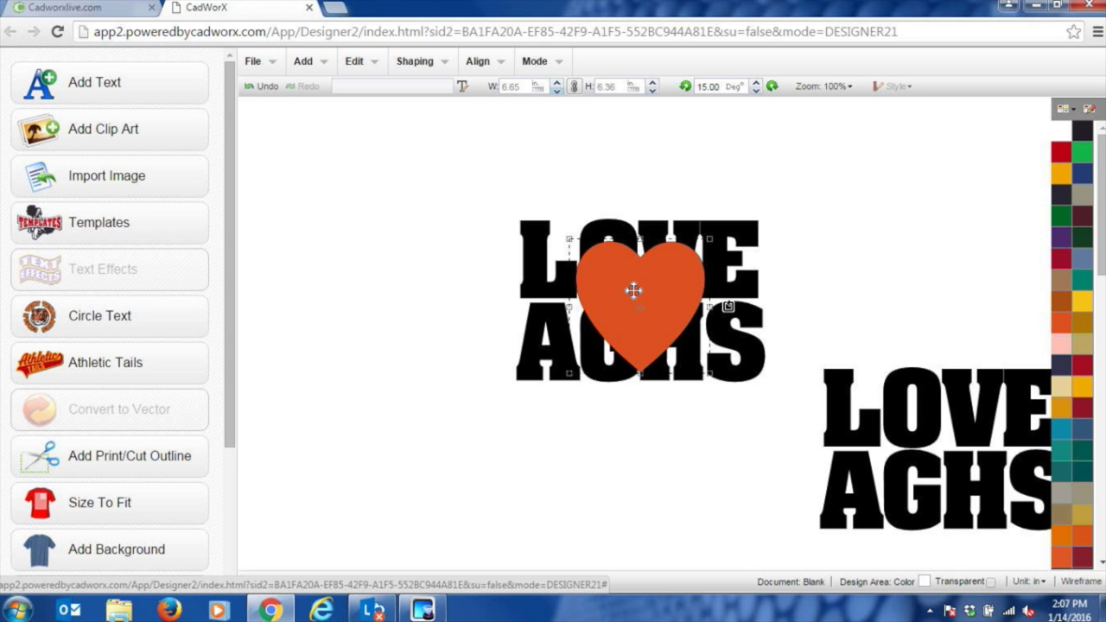
pyautogui.moveTo(633, 290); pyautogui.dragTo(376, 287)
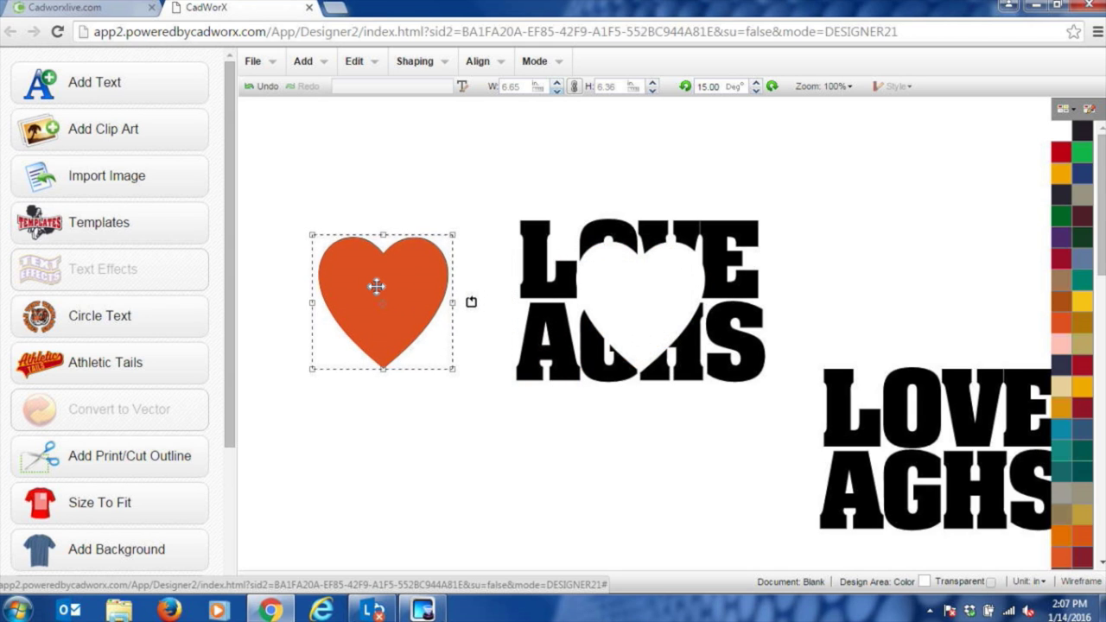
# Recolor the cut-out LOVE AGHS text orange and place the intact black copy directly to its right
pyautogui.click(604, 288)
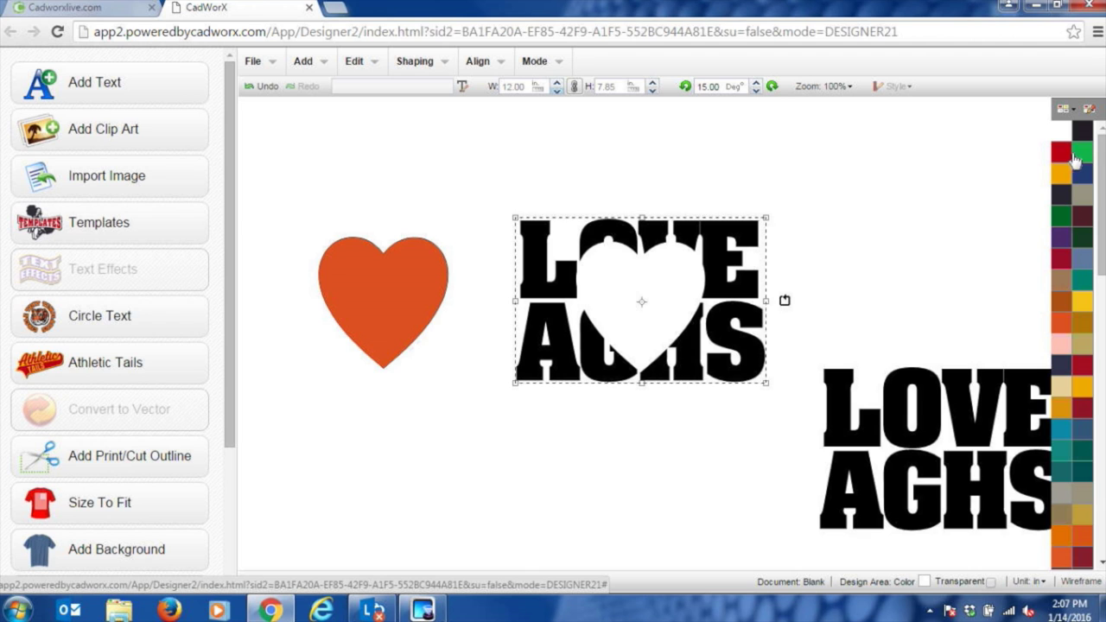
pyautogui.click(1059, 324)
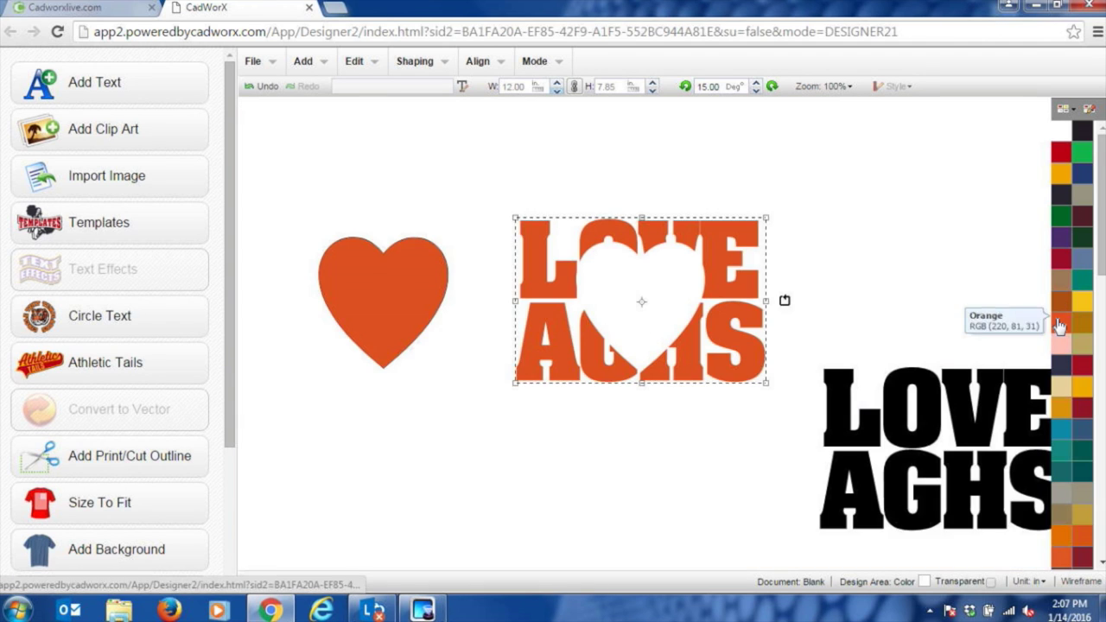
pyautogui.moveTo(883, 397); pyautogui.dragTo(840, 247)
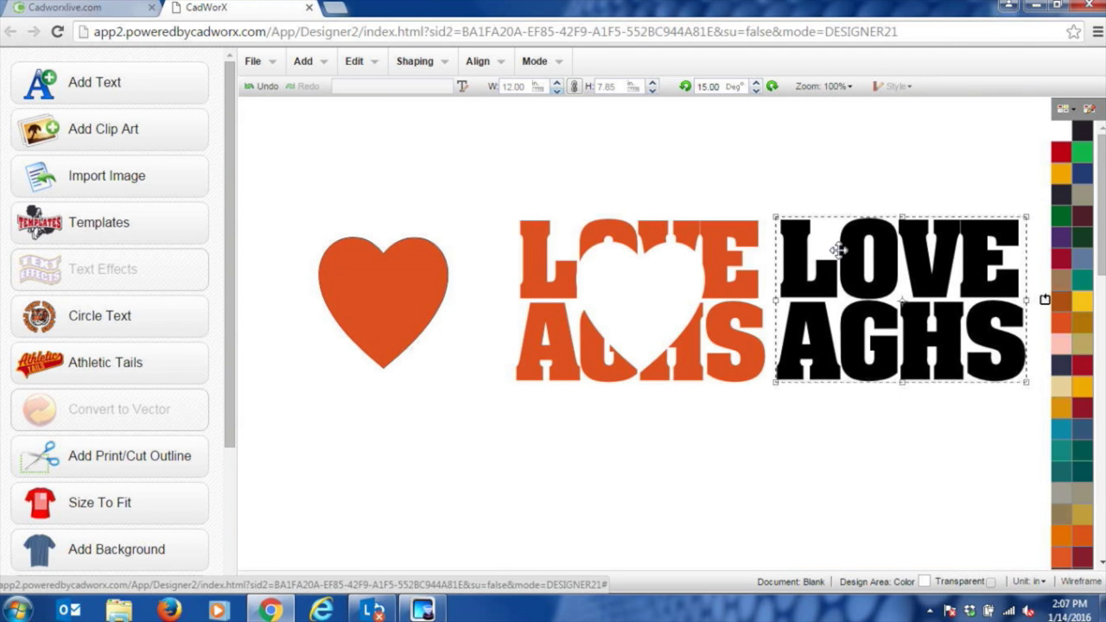
pyautogui.press('Tab')
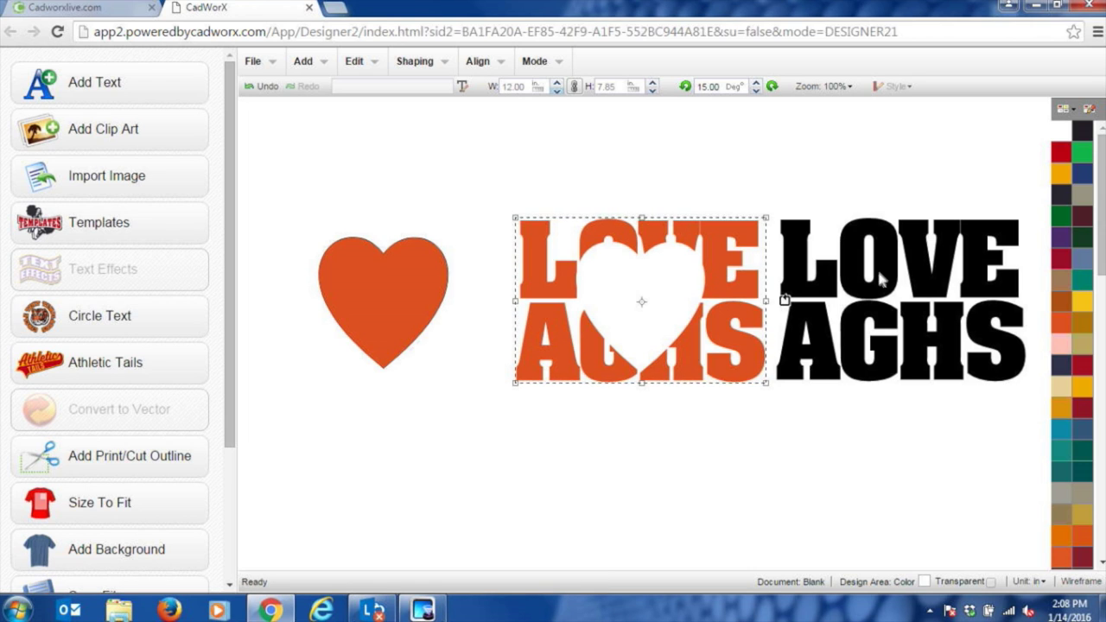
# Recolor the heart purple, trying it over the heart-shaped cutout before returning it to the left of the text
pyautogui.click(399, 265)
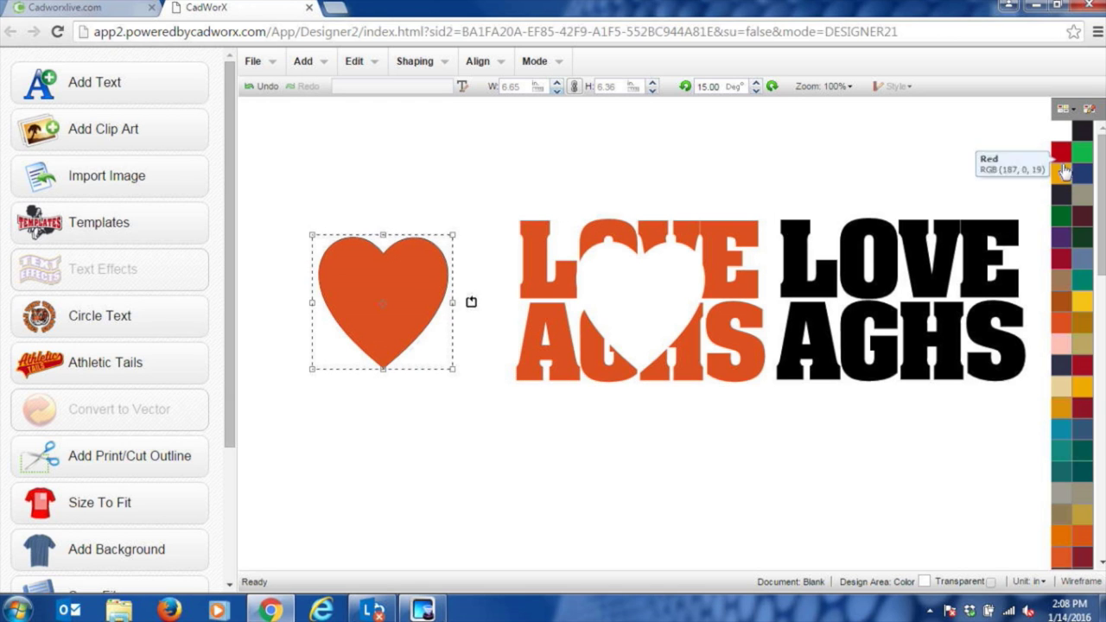
pyautogui.click(1062, 238)
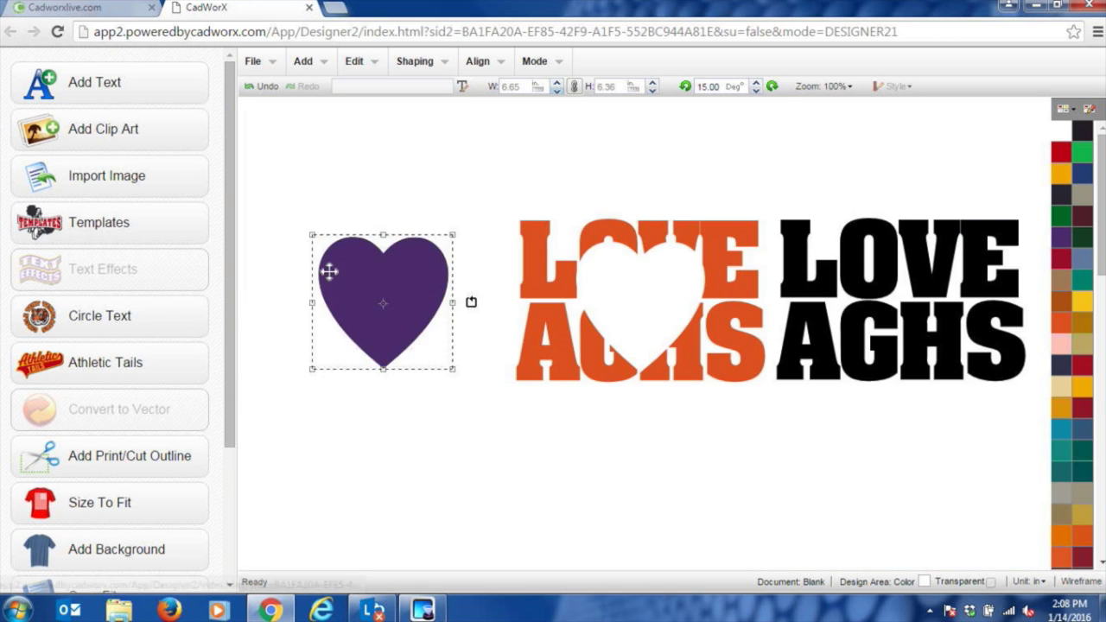
pyautogui.moveTo(375, 284); pyautogui.dragTo(622, 284)
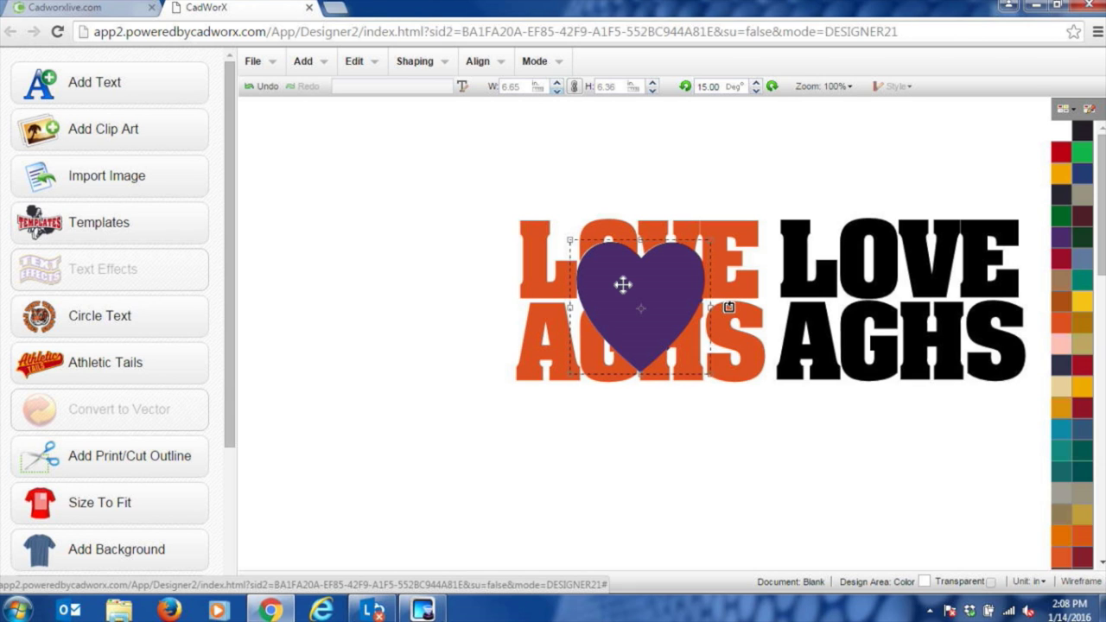
pyautogui.moveTo(615, 279); pyautogui.dragTo(375, 291)
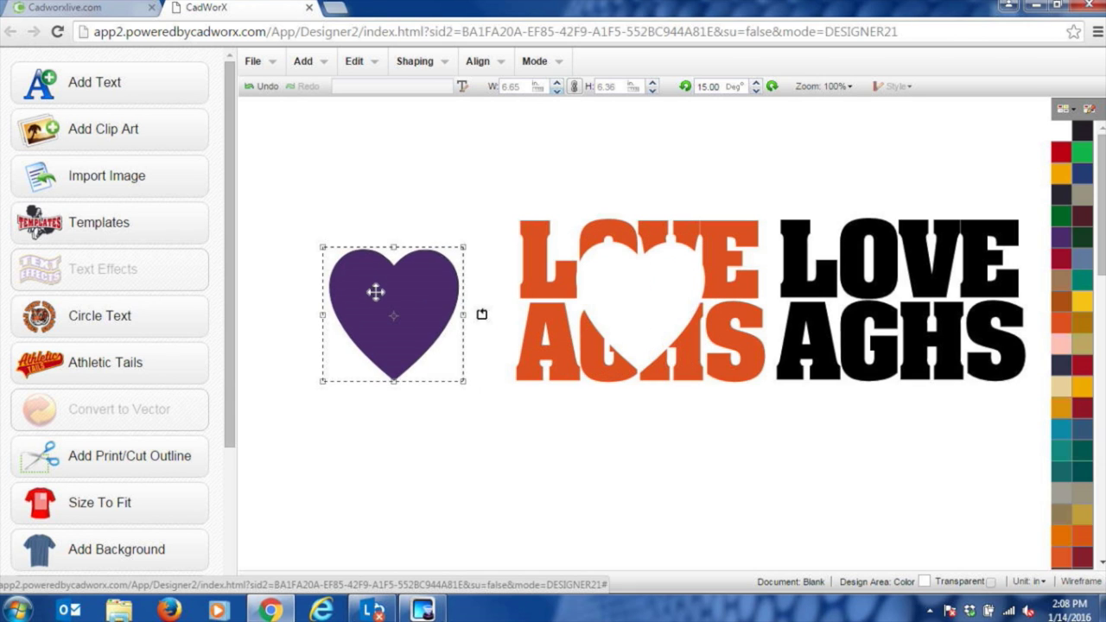
# Align the orange cut-out text and the black LOVE AGHS copy on top of each other with Center Middle
pyautogui.click(553, 270)
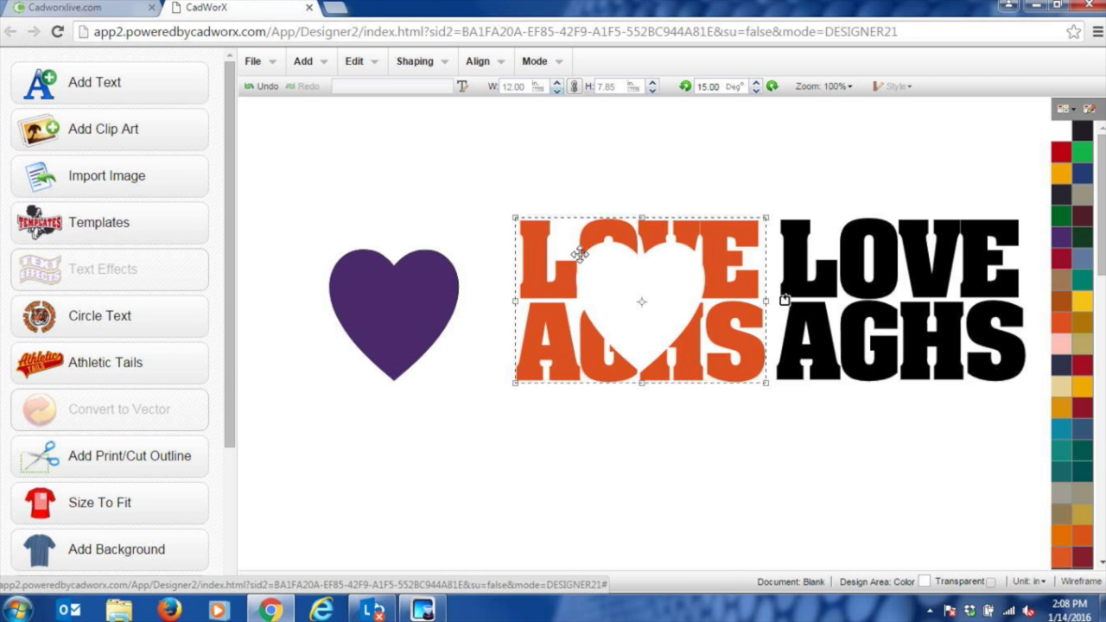
pyautogui.keyDown('shift'); pyautogui.click(825, 278); pyautogui.keyUp('shift')
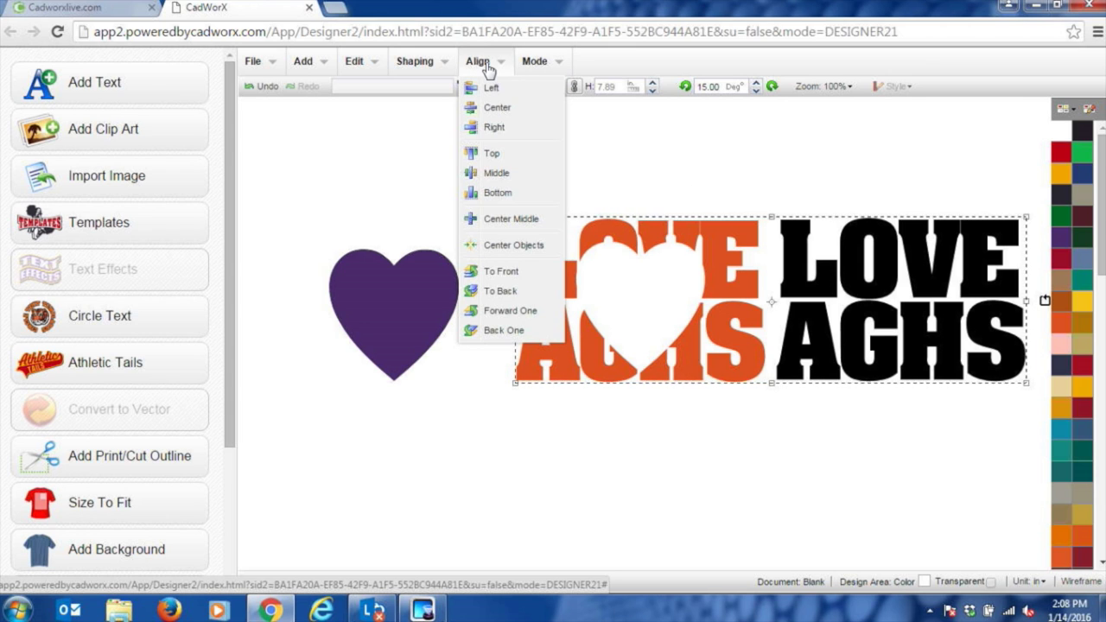
pyautogui.click(497, 221)
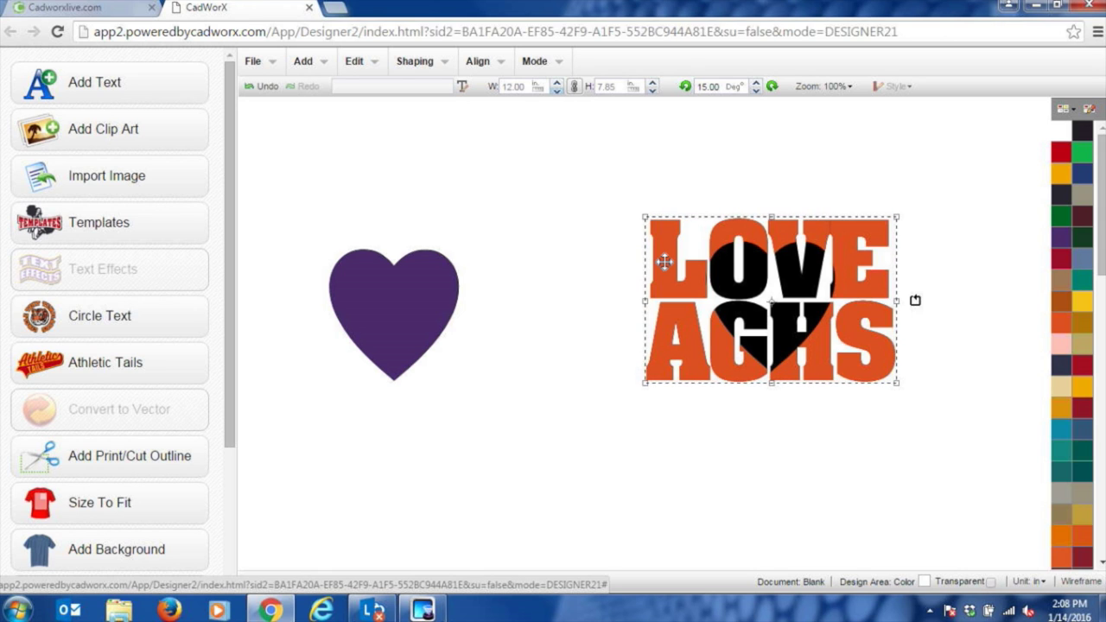
# Cut the orange lettering out of the black LOVE AGHS copy with Back Minus Front, and move the orange text down and left
pyautogui.click(424, 67)
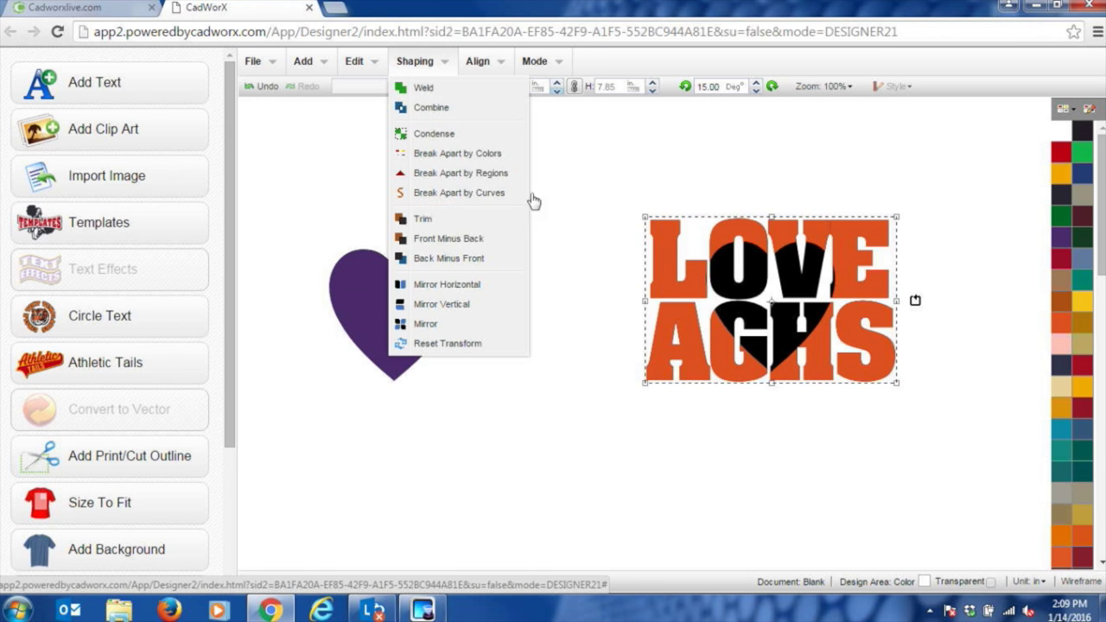
pyautogui.click(435, 259)
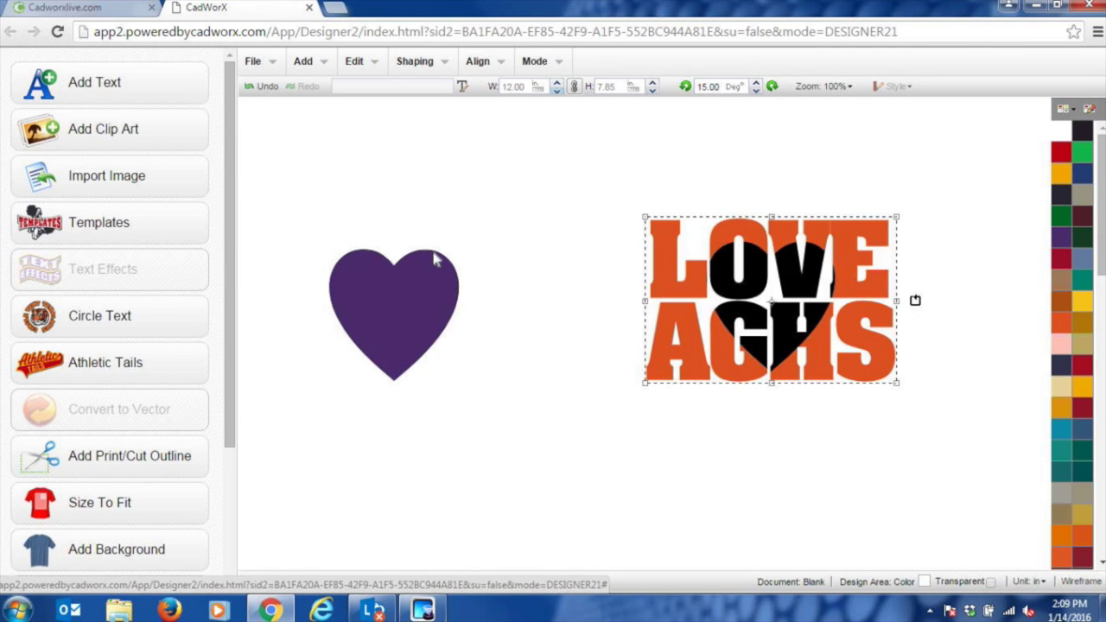
pyautogui.moveTo(717, 239); pyautogui.dragTo(549, 376)
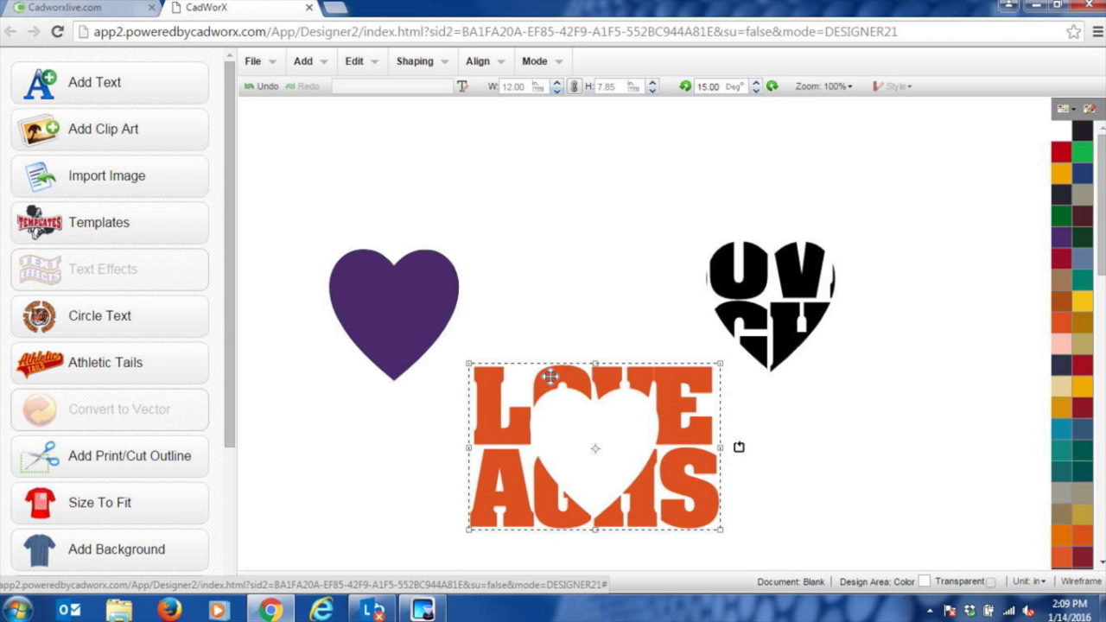
pyautogui.click(781, 272)
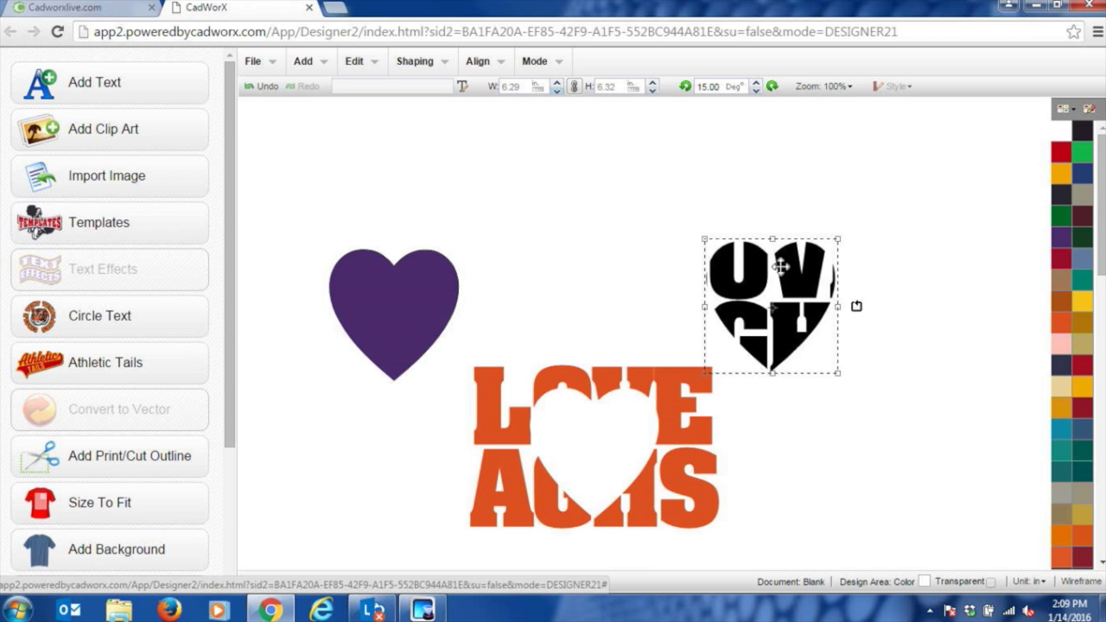
pyautogui.click(561, 391)
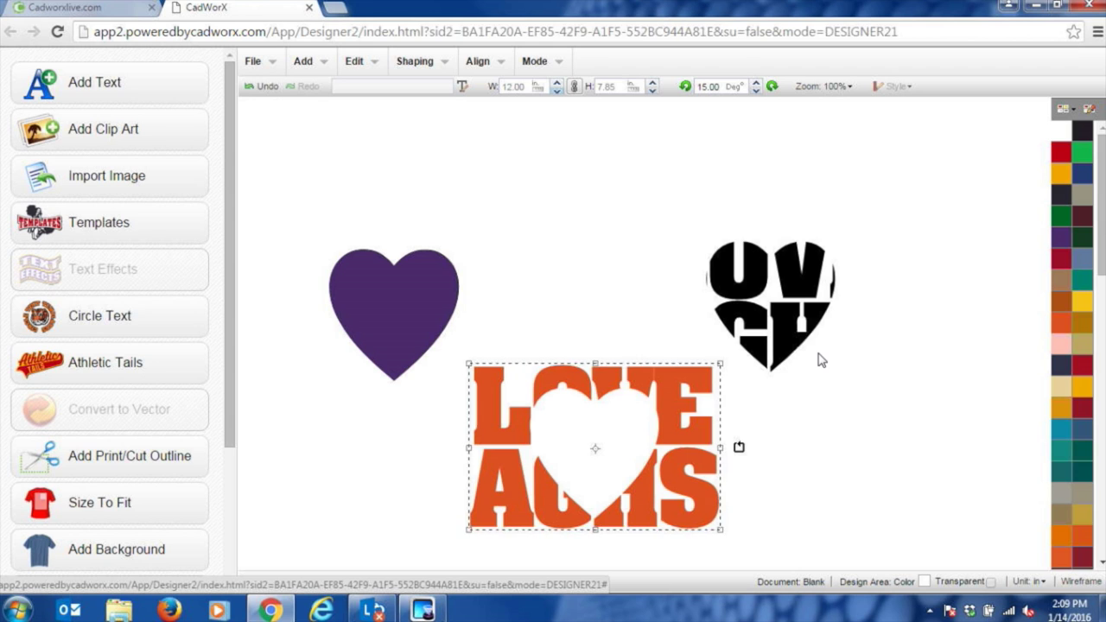
# Show the artwork as wireframe and move the heart-shaped letter pieces up and to the right, farther from the LOVE AGHS text
pyautogui.click(1077, 582)
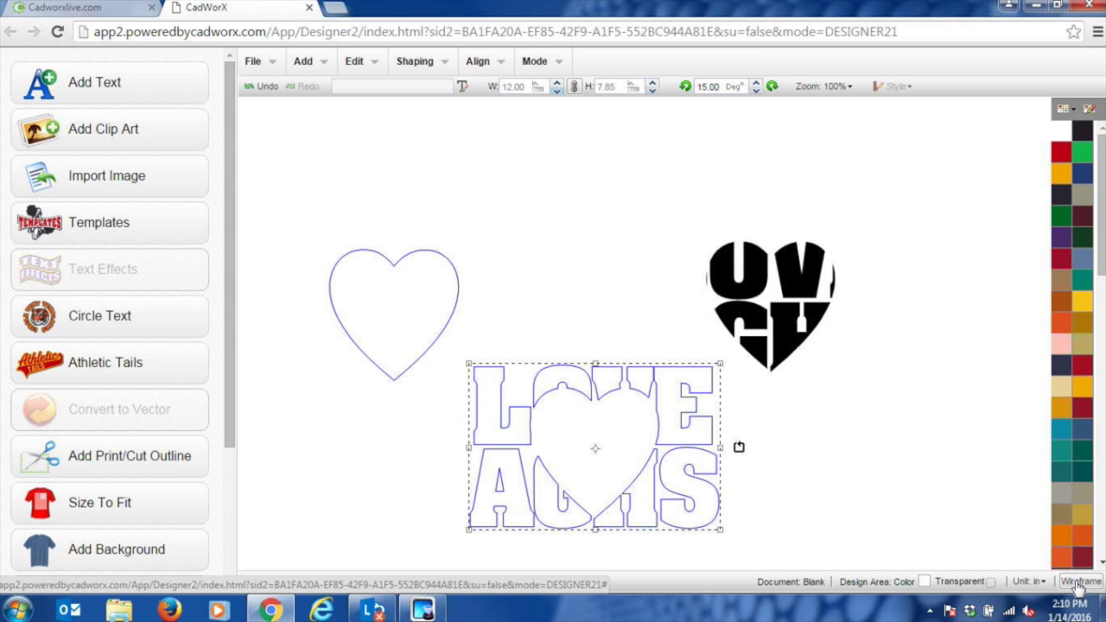
pyautogui.click(678, 322)
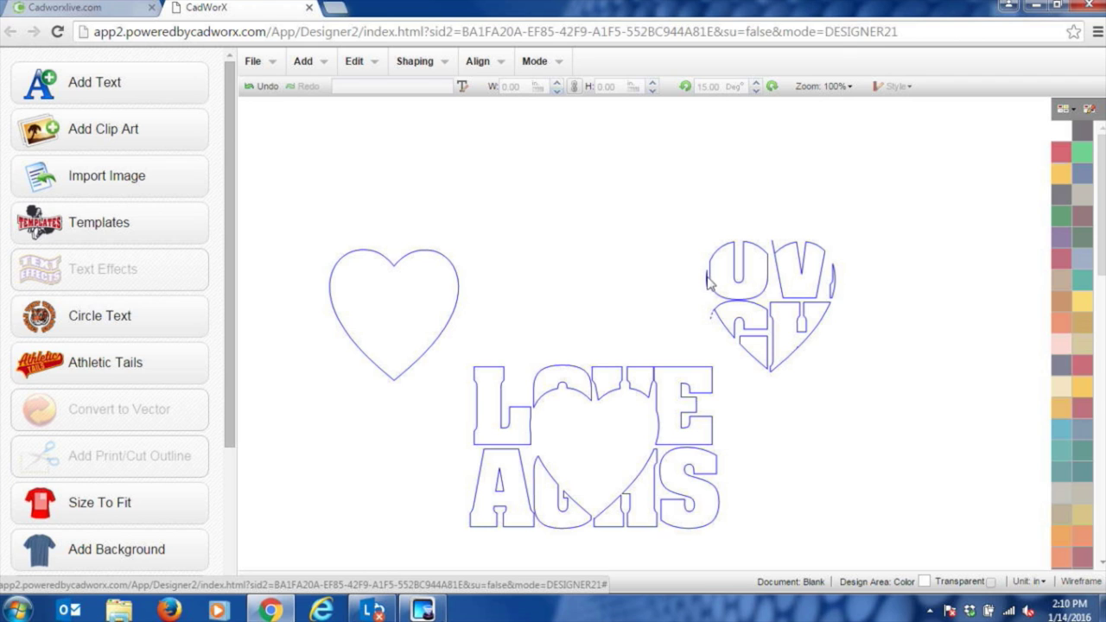
pyautogui.click(715, 317)
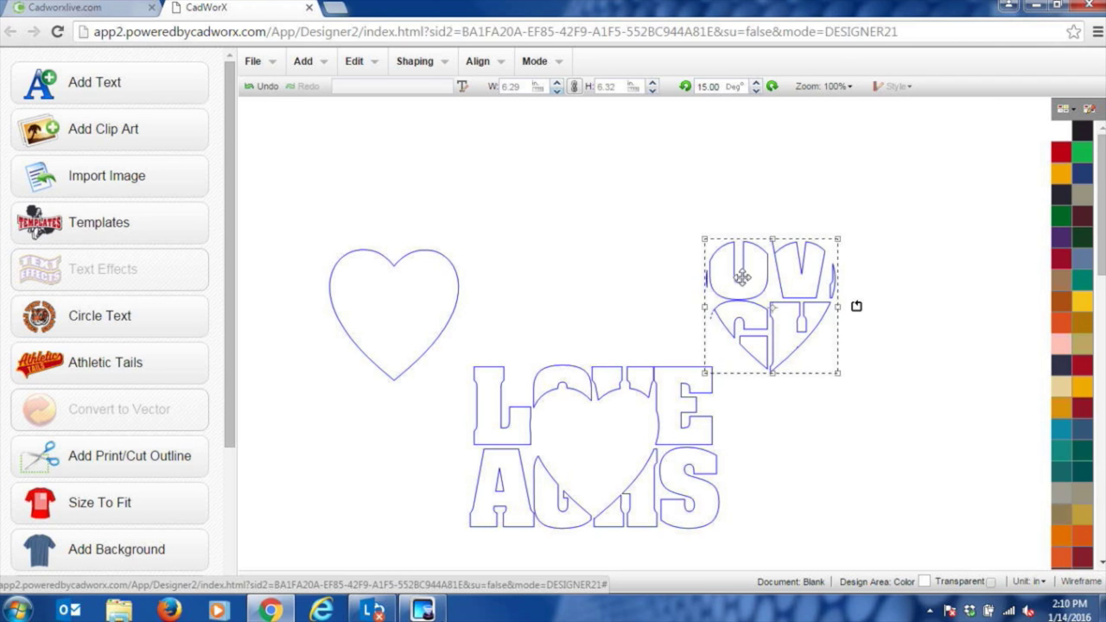
pyautogui.moveTo(742, 277); pyautogui.dragTo(766, 239)
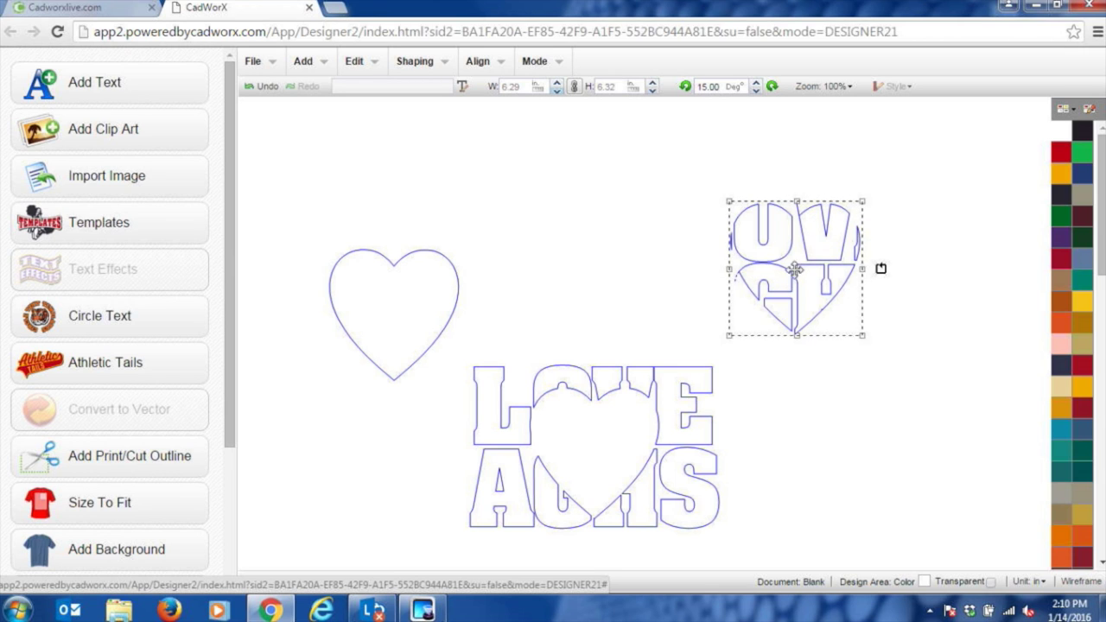
# Break the heart-shaped lettering apart by curves and delete the small leftover slivers along its left edge
pyautogui.click(436, 68)
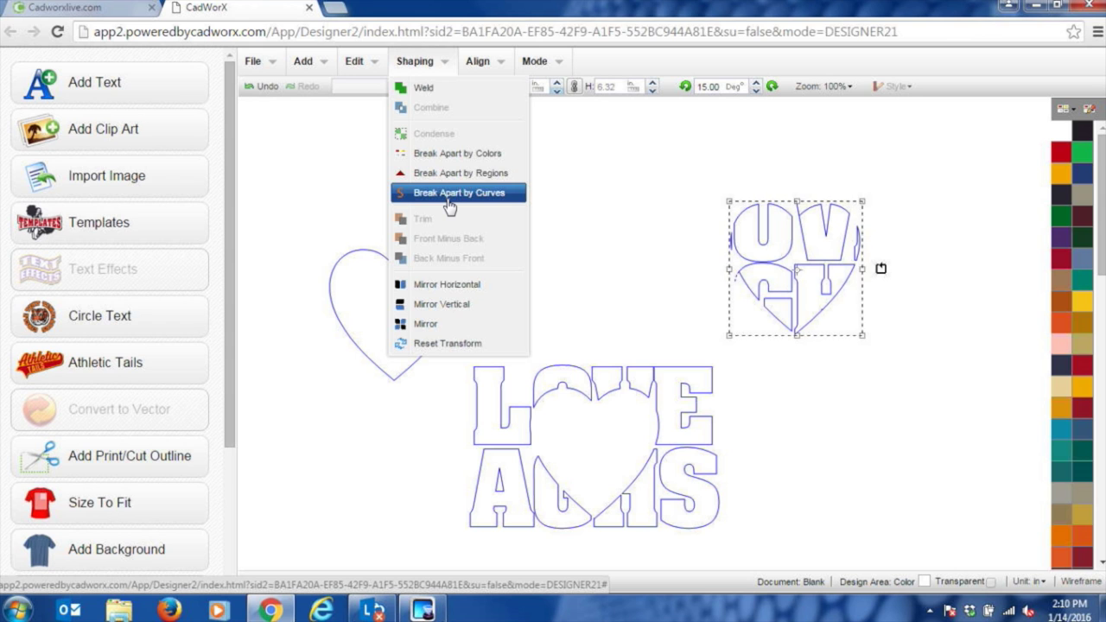
pyautogui.click(448, 199)
pyautogui.moveTo(702, 303); pyautogui.dragTo(755, 274)
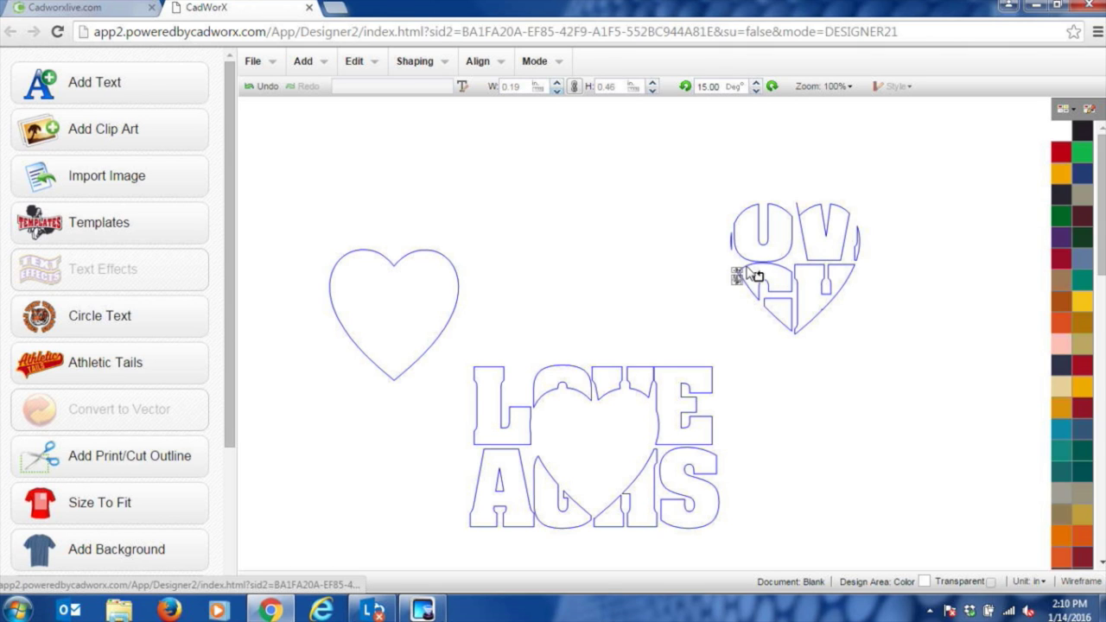
pyautogui.click(756, 274)
pyautogui.moveTo(703, 262); pyautogui.dragTo(740, 235)
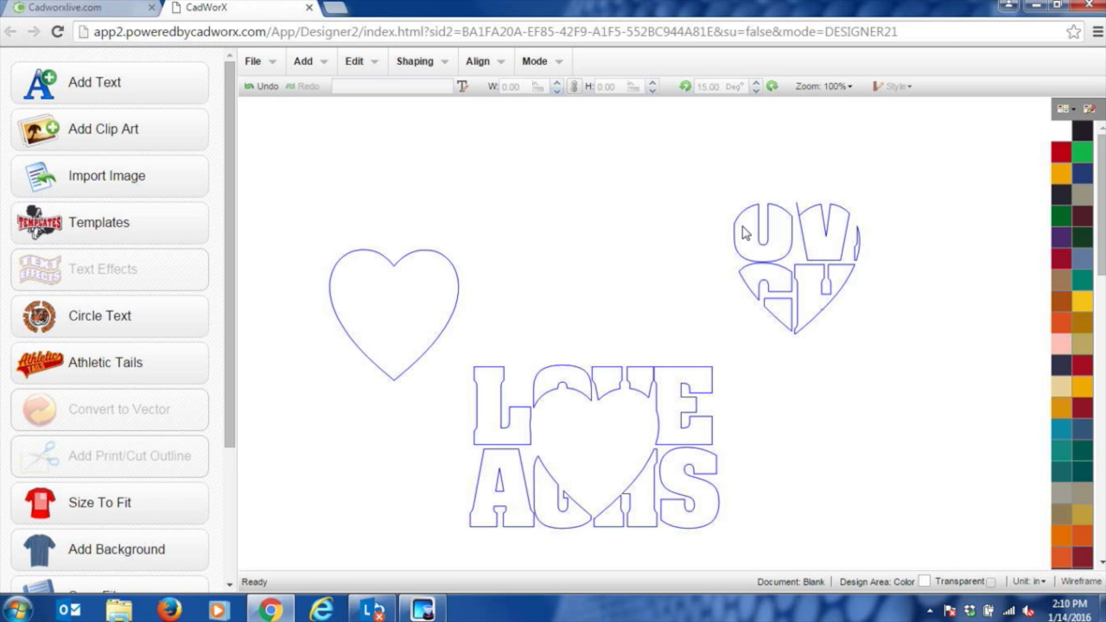
pyautogui.moveTo(780, 176); pyautogui.dragTo(813, 228)
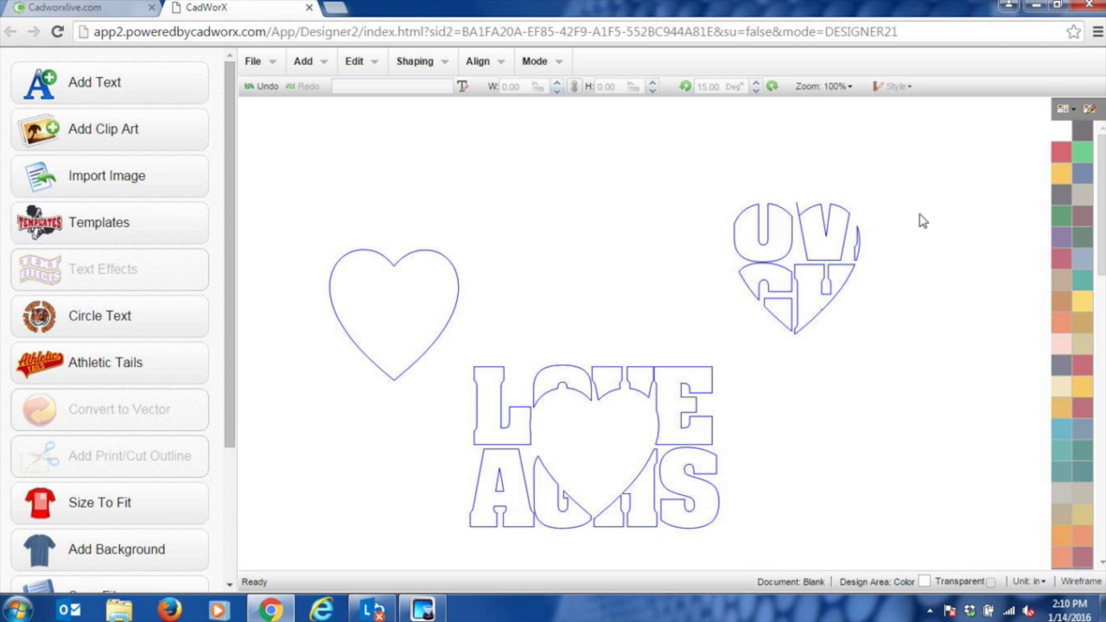
# Select all the remaining heart-shaped letter pieces and combine them into one object
pyautogui.moveTo(666, 173); pyautogui.dragTo(956, 371)
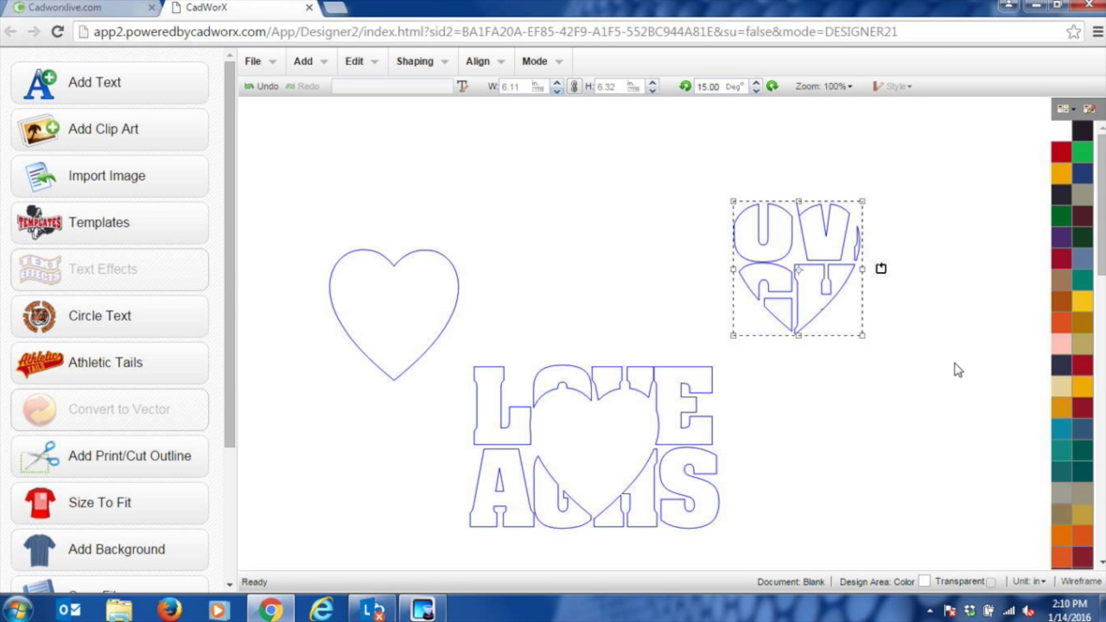
pyautogui.click(426, 64)
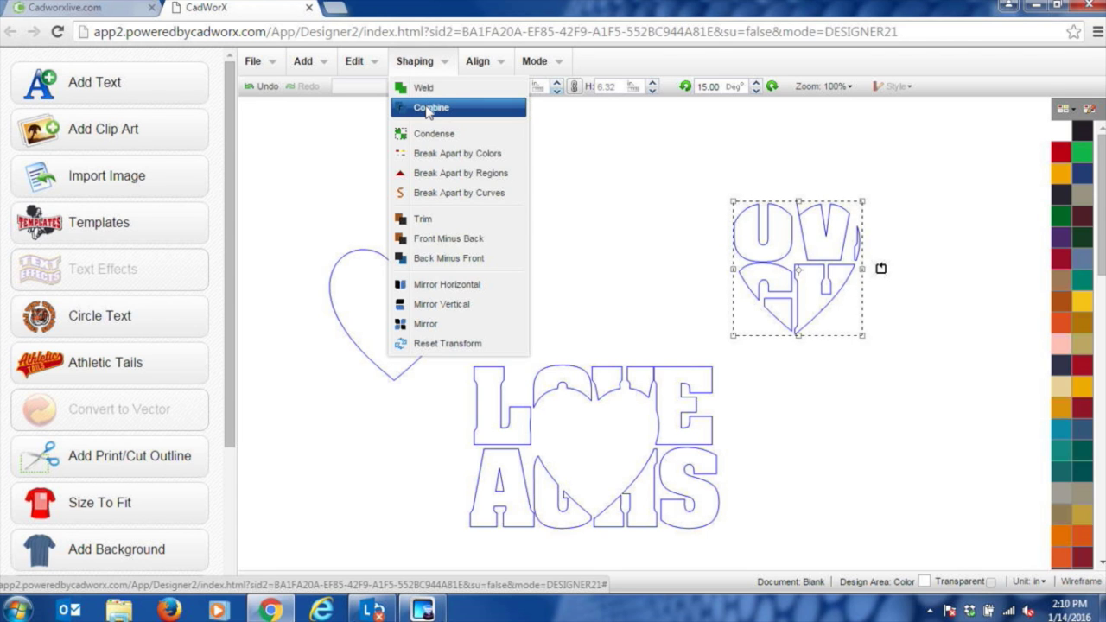
pyautogui.click(427, 108)
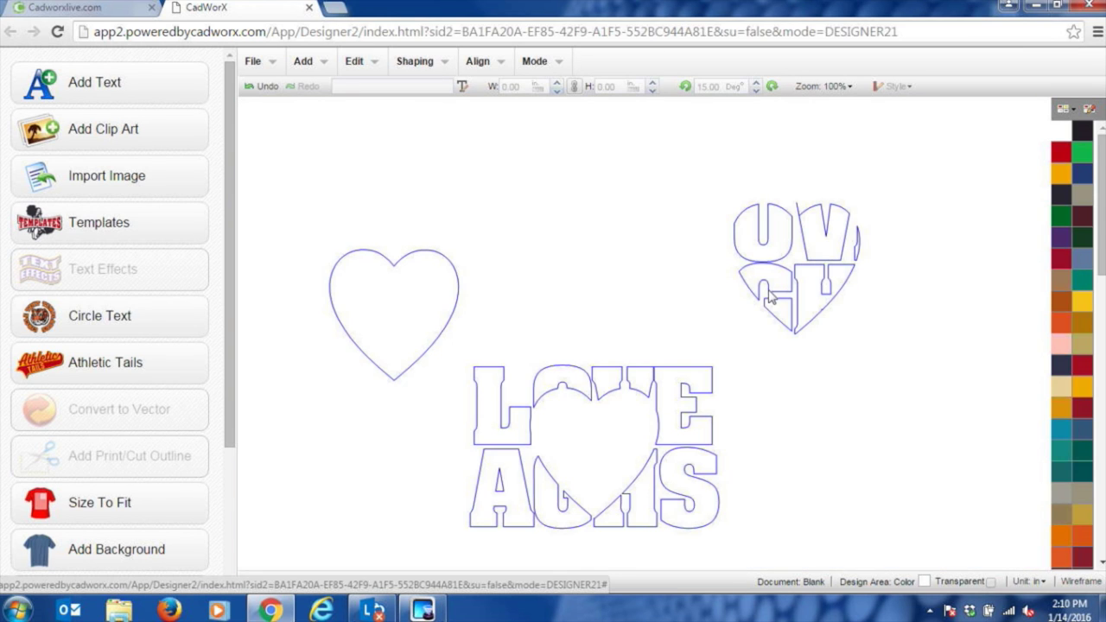
# Turn off wireframe, fill the heart-shaped lettering with Black, and fit it into the heart opening of the orange text
pyautogui.click(1079, 588)
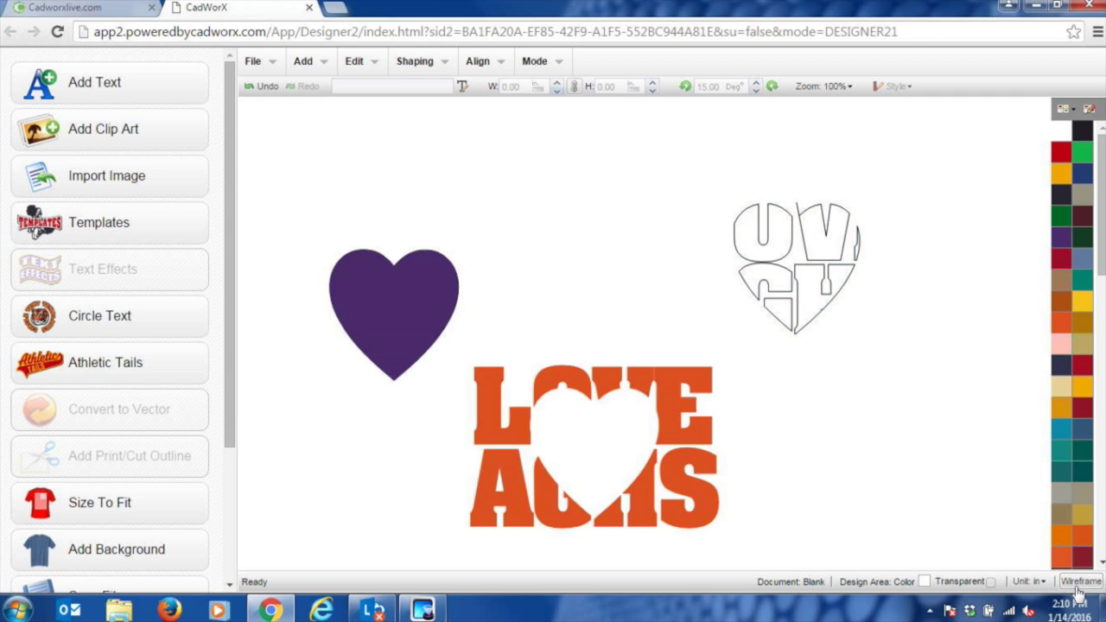
pyautogui.click(802, 299)
pyautogui.click(1085, 136)
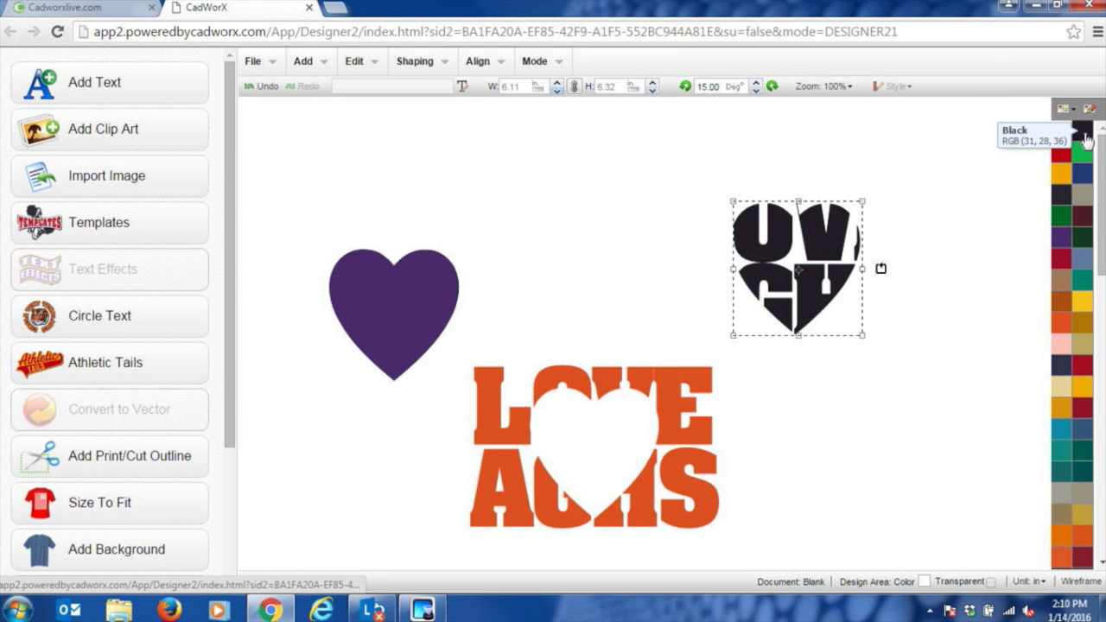
pyautogui.moveTo(840, 242); pyautogui.dragTo(640, 424)
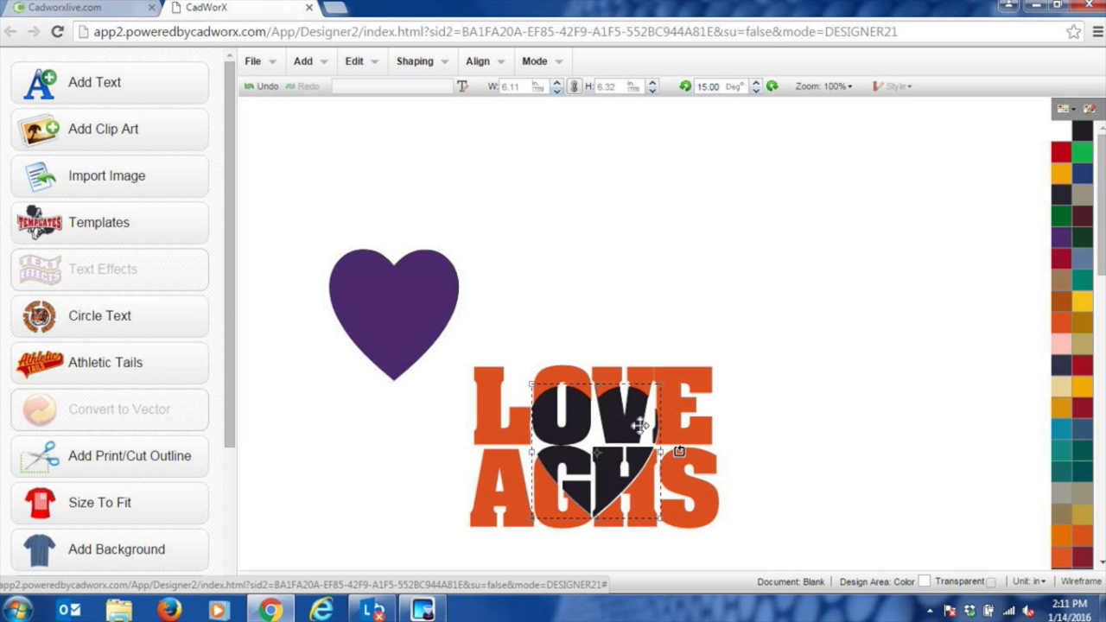
# Delete the purple heart from the design
pyautogui.click(696, 317)
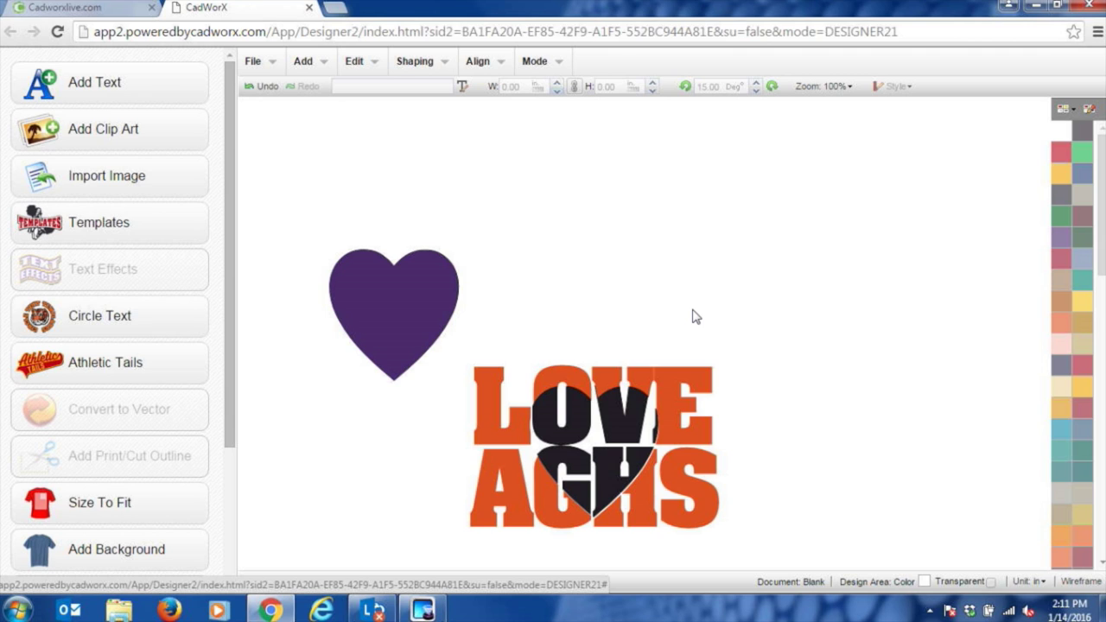
pyautogui.click(415, 307)
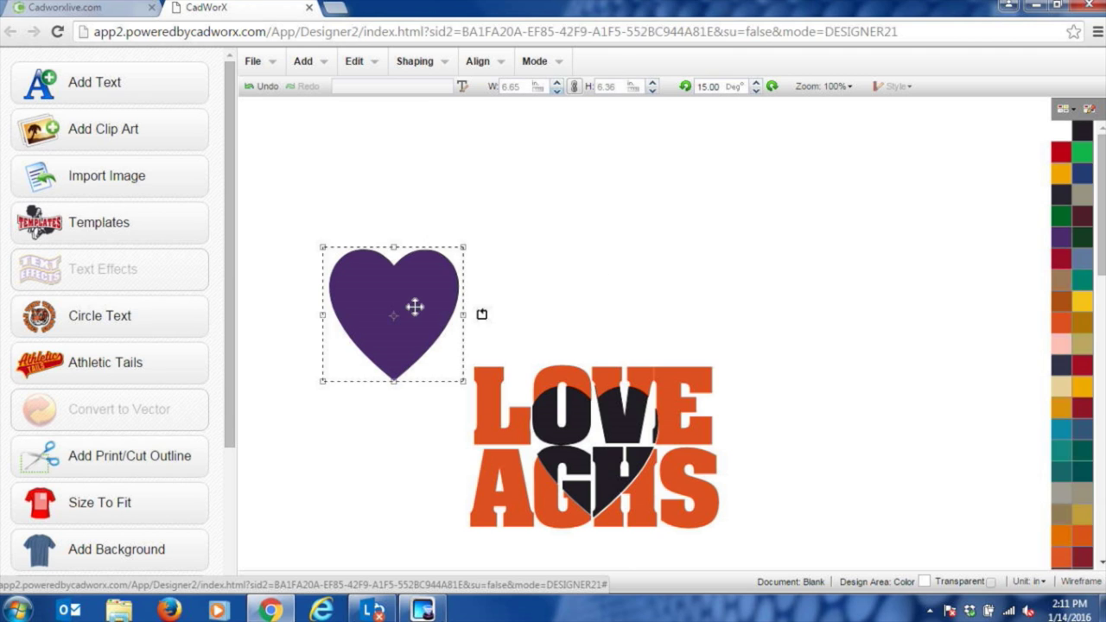
pyautogui.press('Delete')
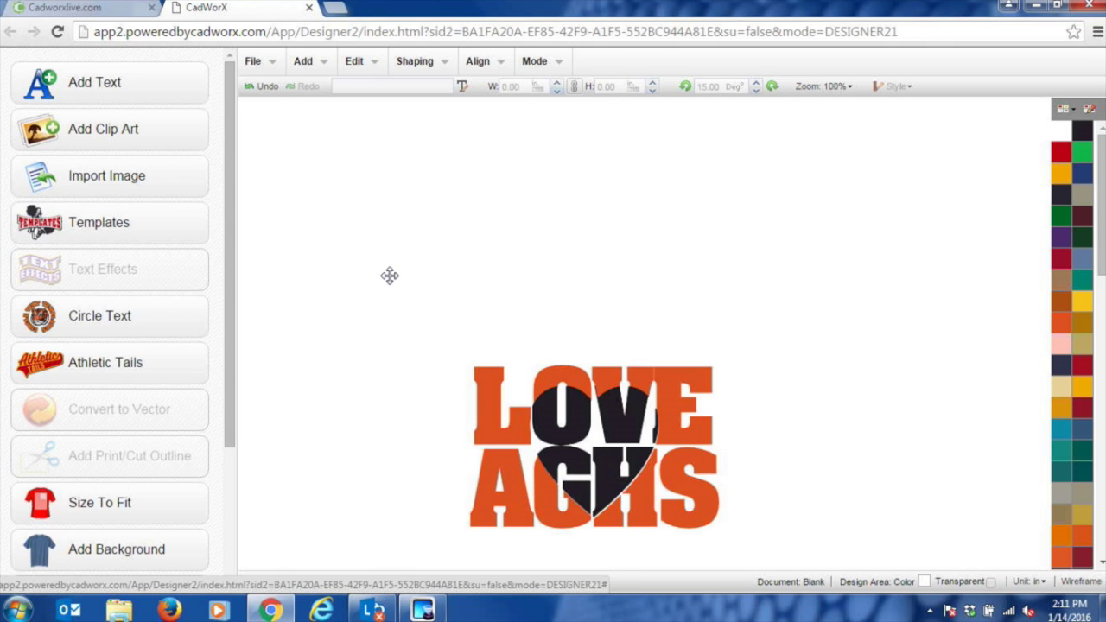
# Review the file types offered for exporting the design, and close the export dialog without exporting
pyautogui.click(267, 69)
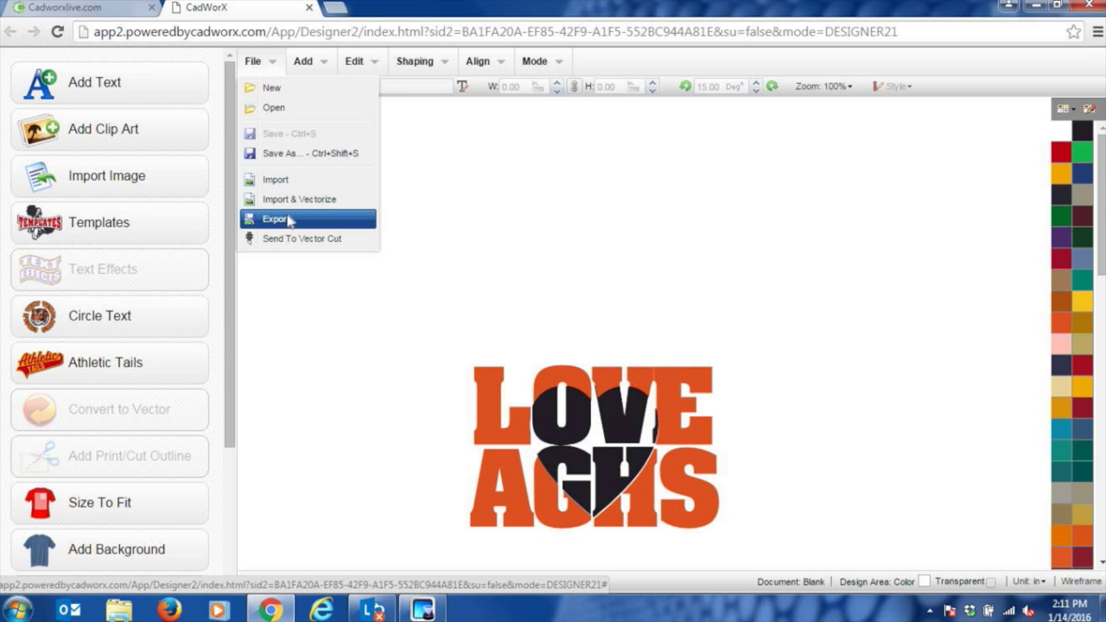
pyautogui.click(289, 220)
pyautogui.click(460, 254)
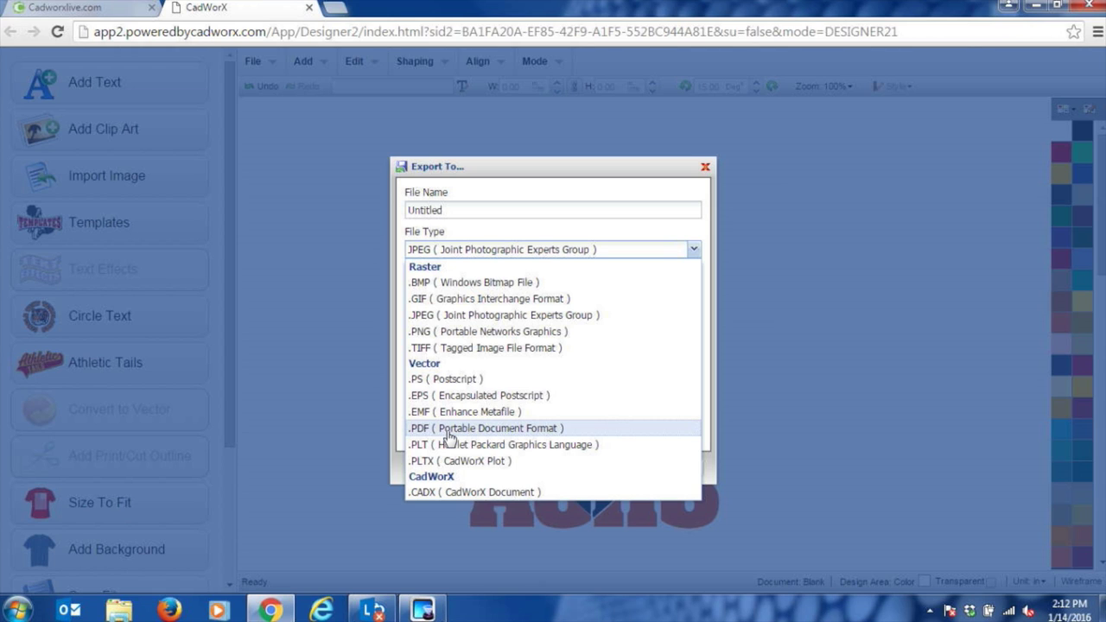
pyautogui.click(332, 372)
pyautogui.click(677, 468)
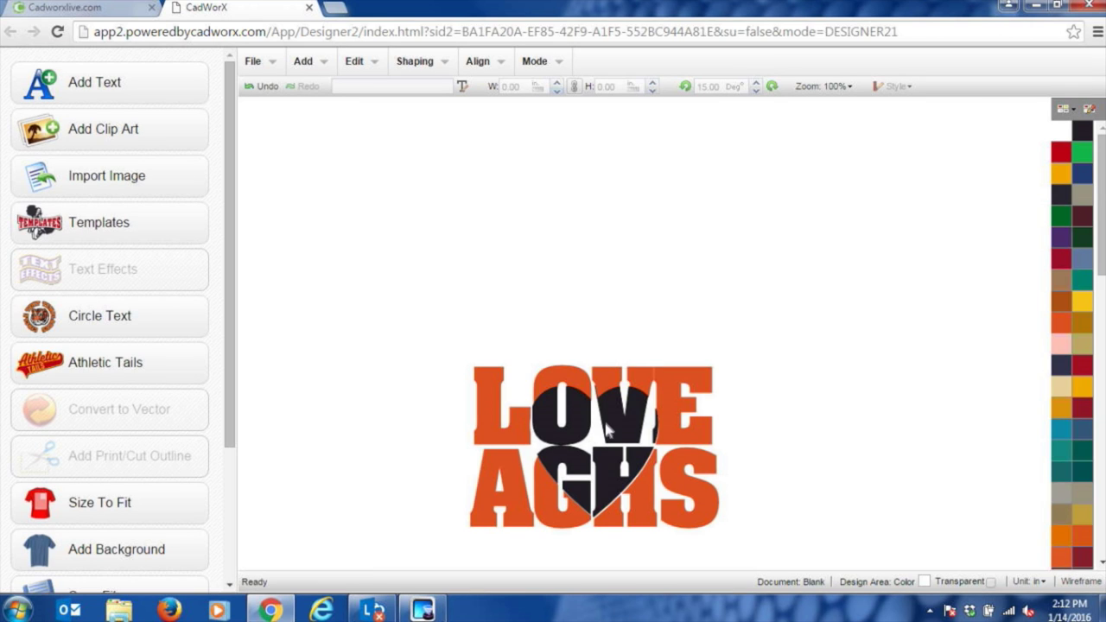
pyautogui.click(605, 425)
pyautogui.doubleClick(603, 424)
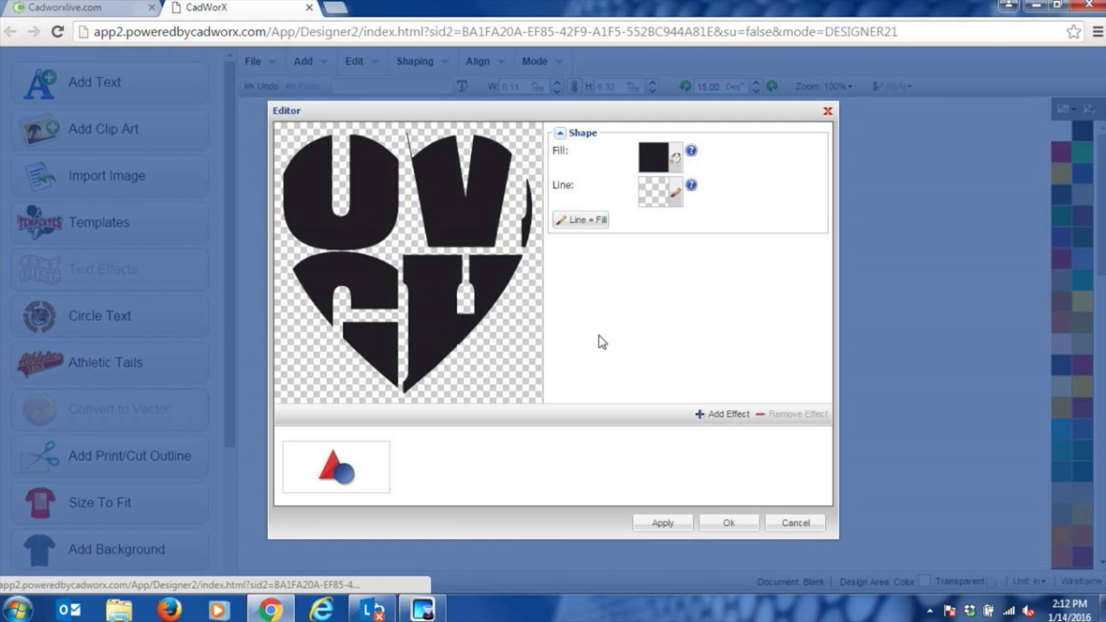
pyautogui.click(793, 523)
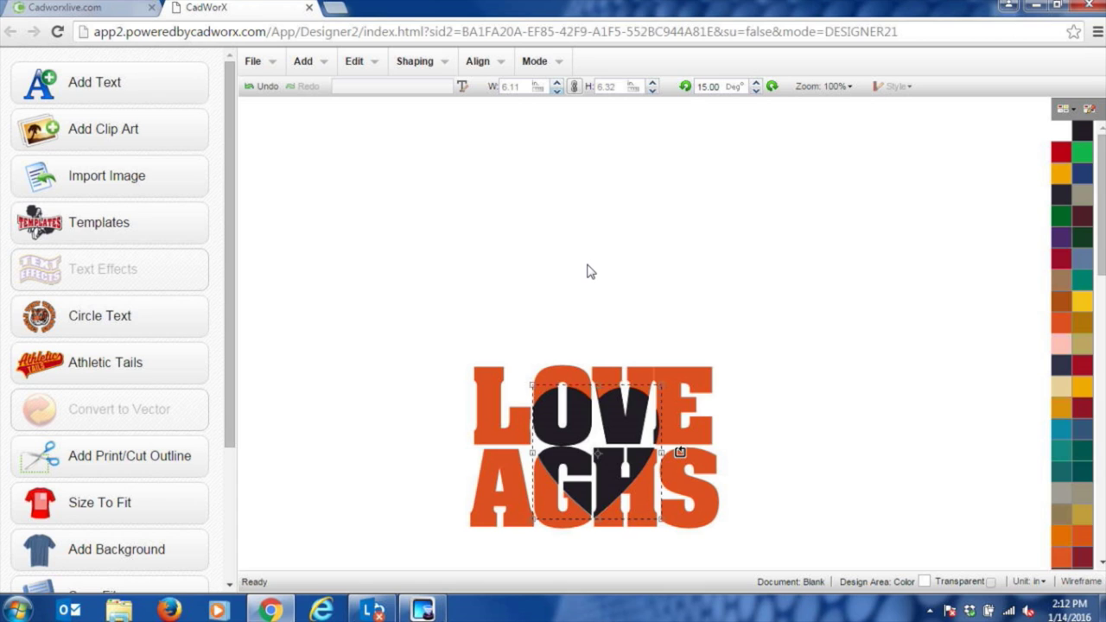
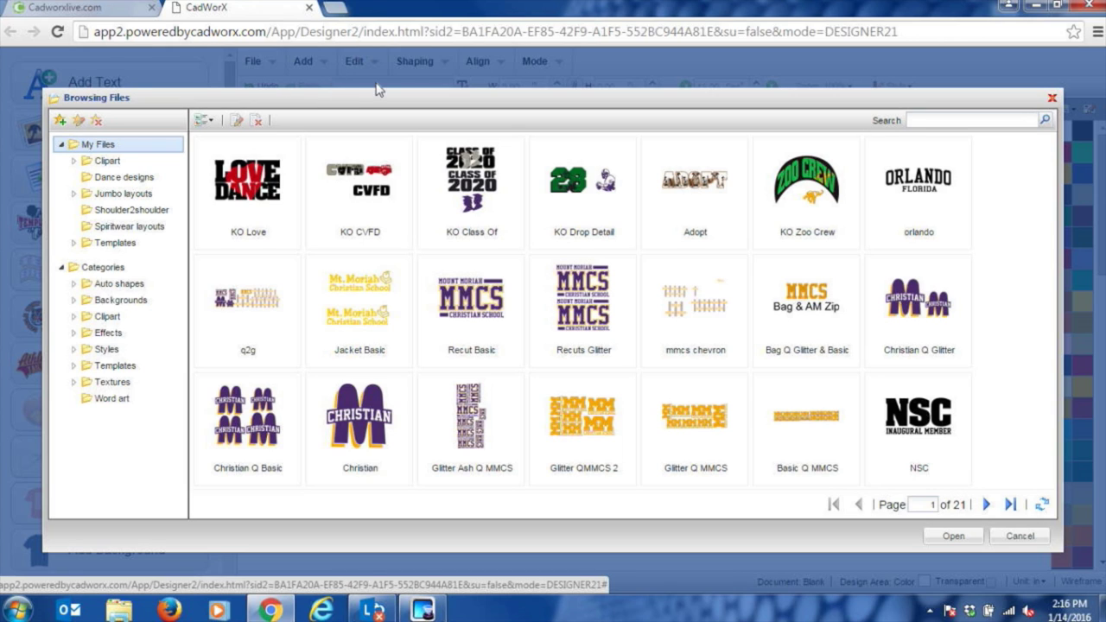
# Open the saved KO Drop Detail design and nudge its blue 28 layer slightly up and to the right
pyautogui.click(574, 196)
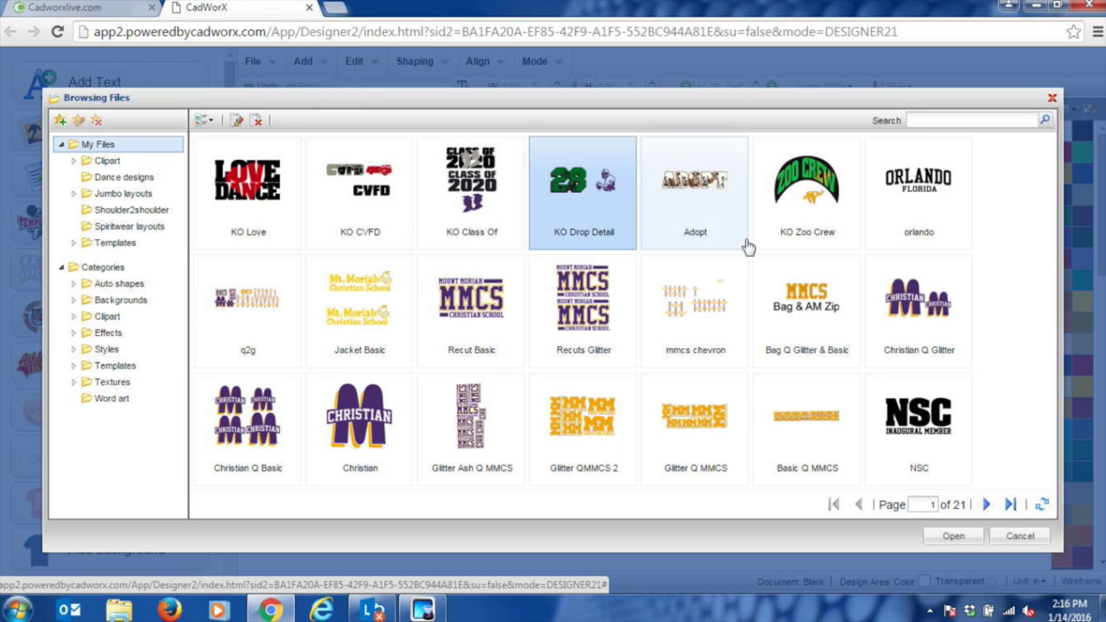
pyautogui.click(954, 536)
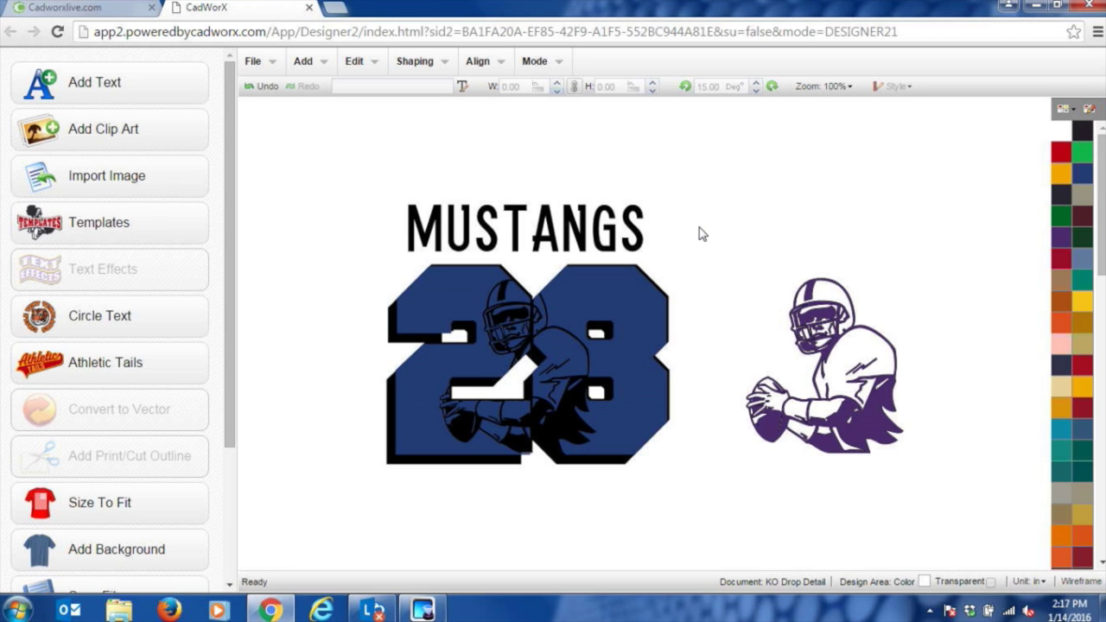
pyautogui.click(614, 296)
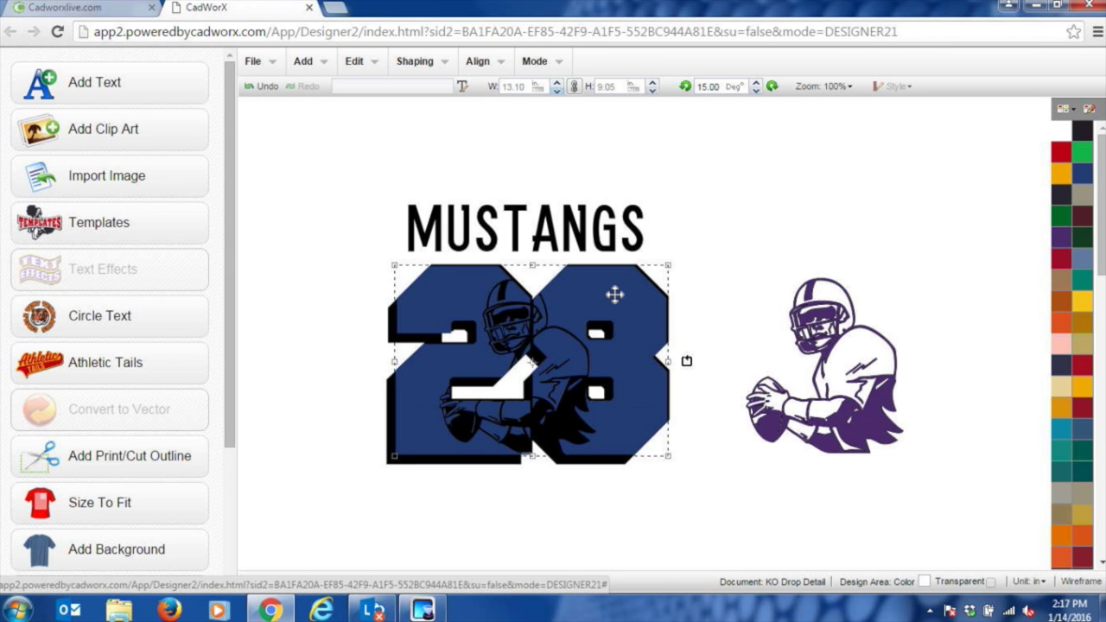
pyautogui.moveTo(615, 294)
pyautogui.mouseDown()
pyautogui.moveTo(933, 139)
pyautogui.moveTo(916, 131)
pyautogui.moveTo(877, 180)
pyautogui.moveTo(639, 336)
pyautogui.moveTo(605, 291)
pyautogui.moveTo(616, 293)
pyautogui.mouseUp()
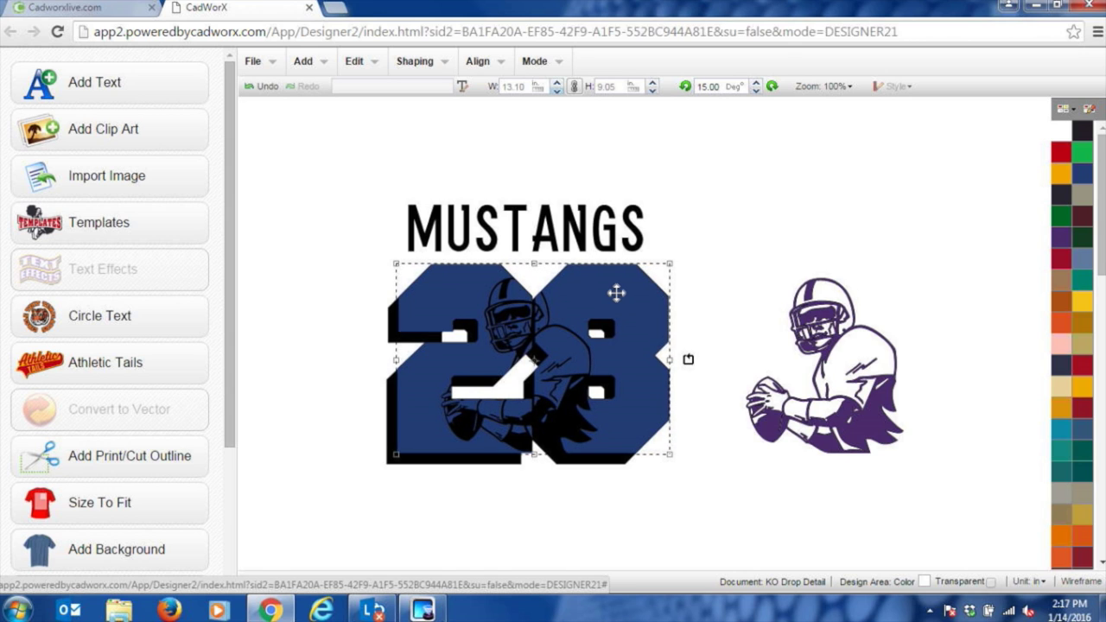
# Move the entire MUSTANGS 28 and football player artwork to the right to clear the work area
pyautogui.click(728, 288)
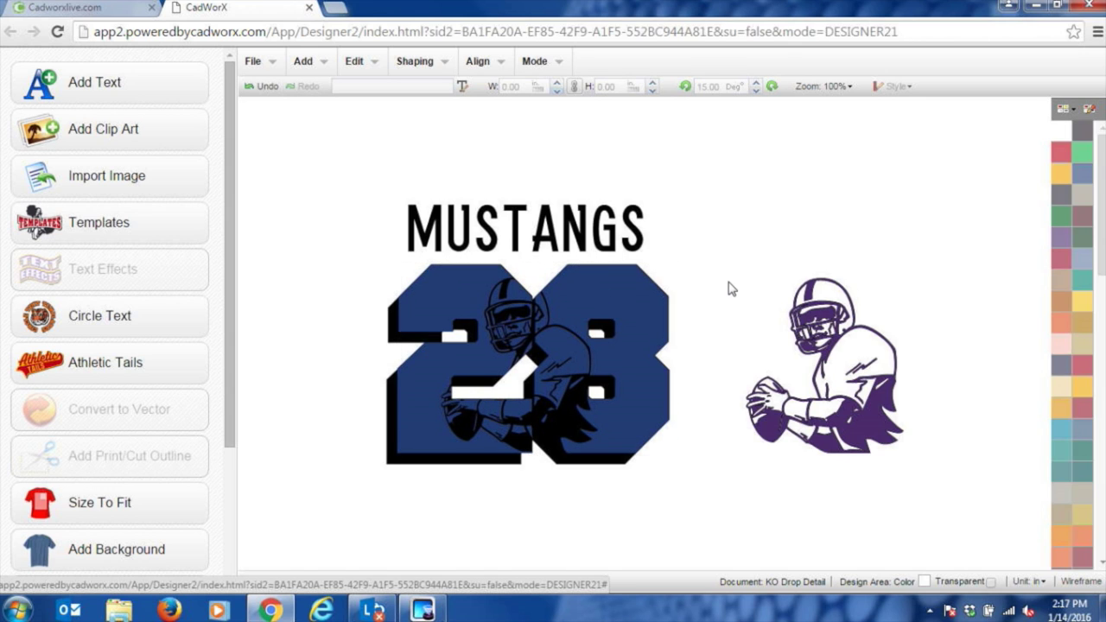
pyautogui.moveTo(331, 179); pyautogui.dragTo(1017, 550)
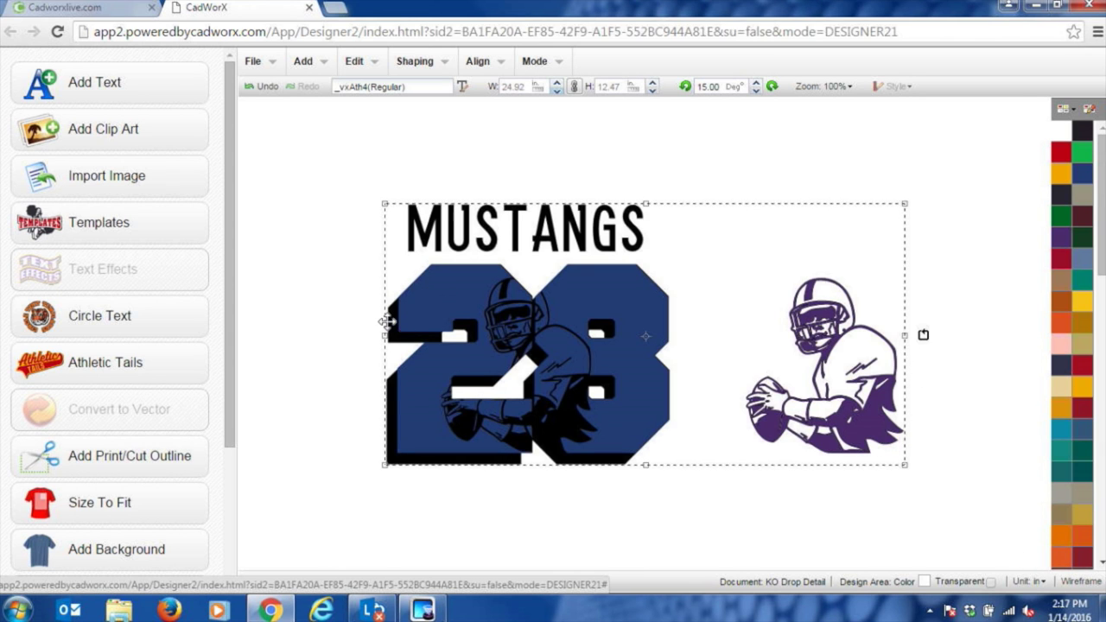
pyautogui.moveTo(389, 323); pyautogui.dragTo(1007, 327)
pyautogui.click(738, 325)
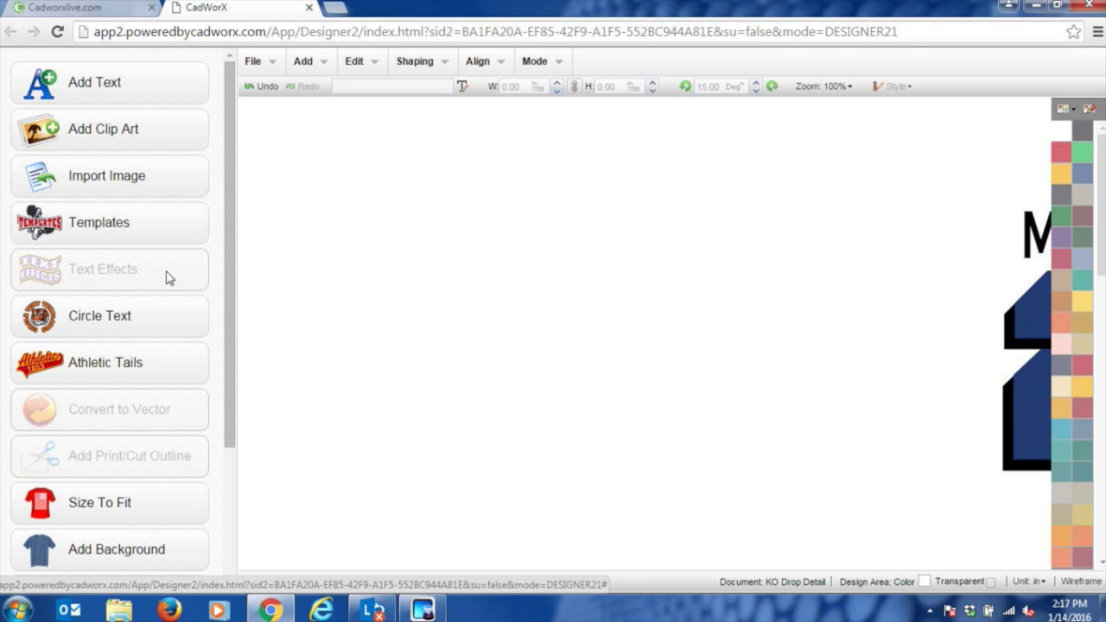
# Create the text 22 in the Aardvark font with a character spacing of -0.1
pyautogui.click(103, 81)
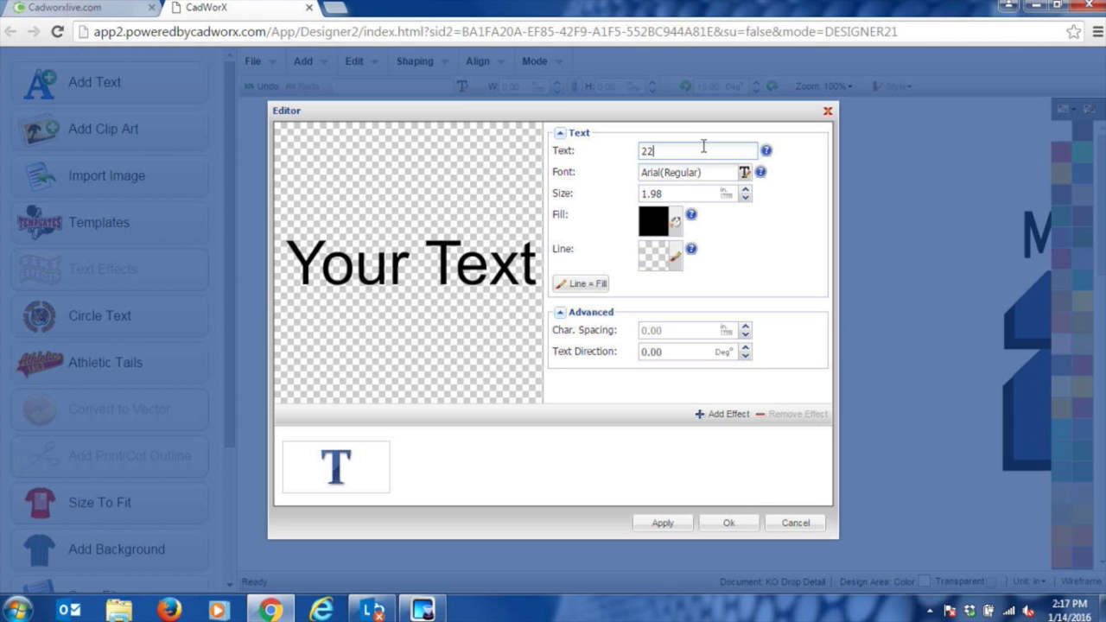
pyautogui.write('22')
pyautogui.click(743, 172)
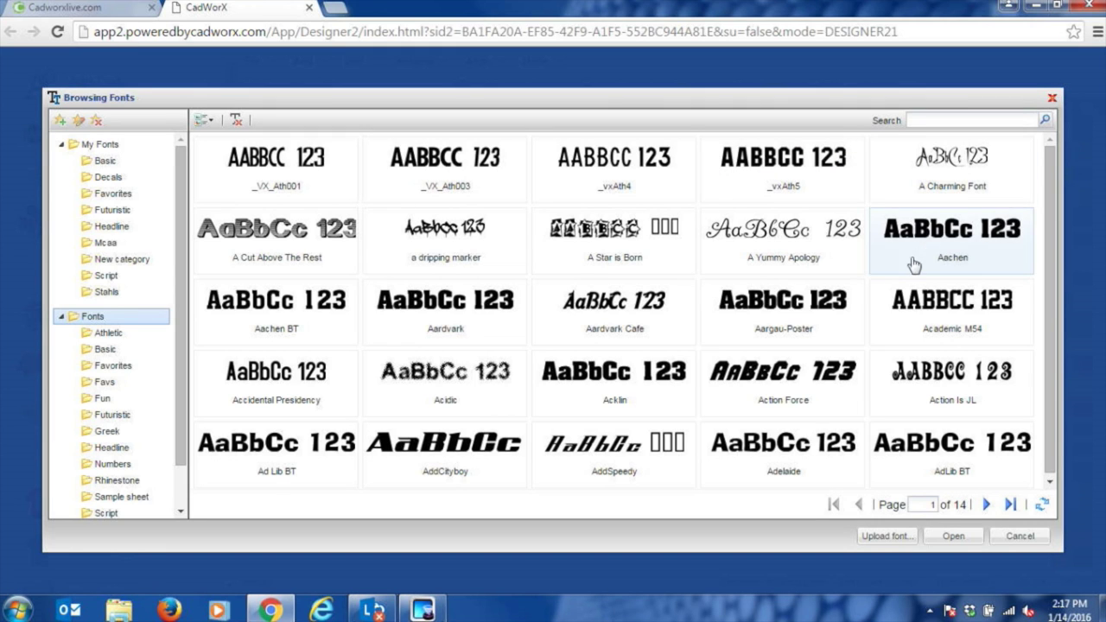
pyautogui.click(443, 322)
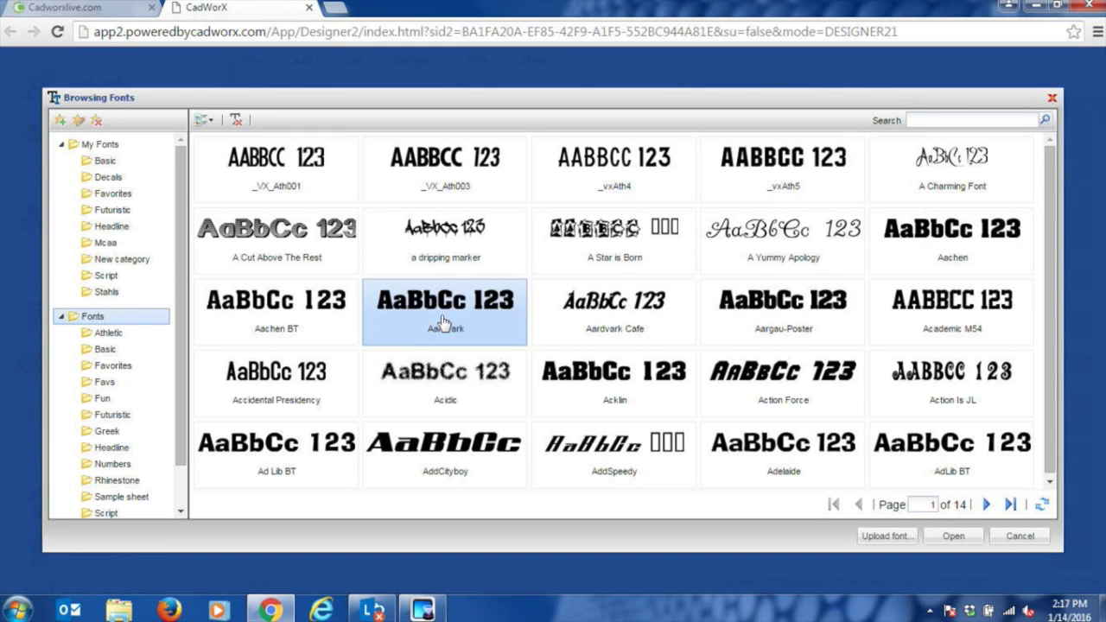
pyautogui.click(979, 538)
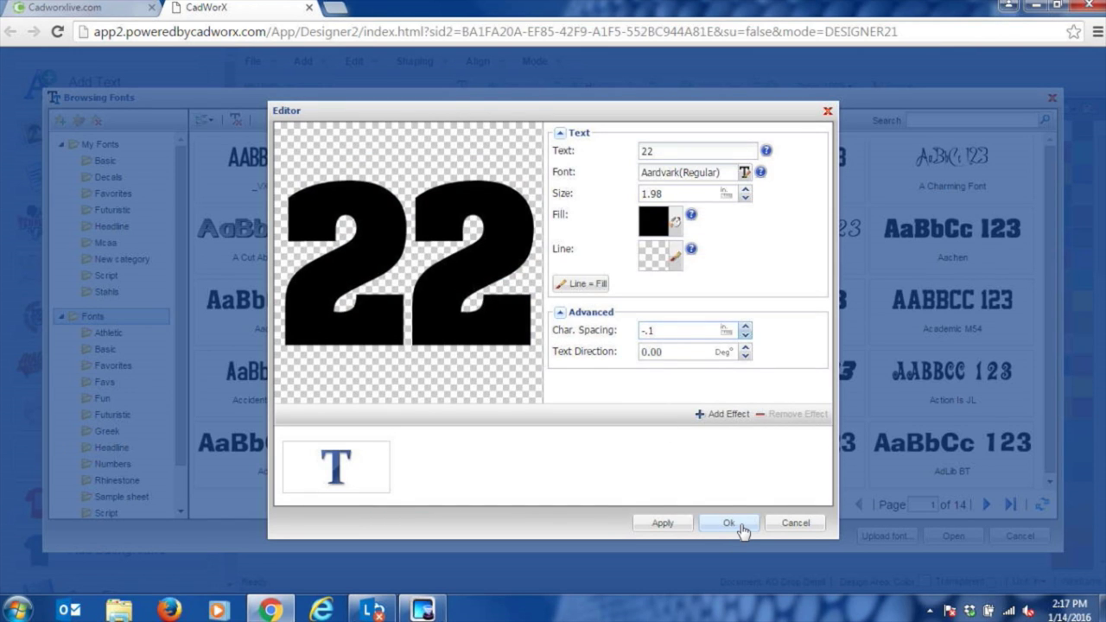
# Add the Shadow 1 effect to the number 22 and place the text on the canvas
pyautogui.click(724, 414)
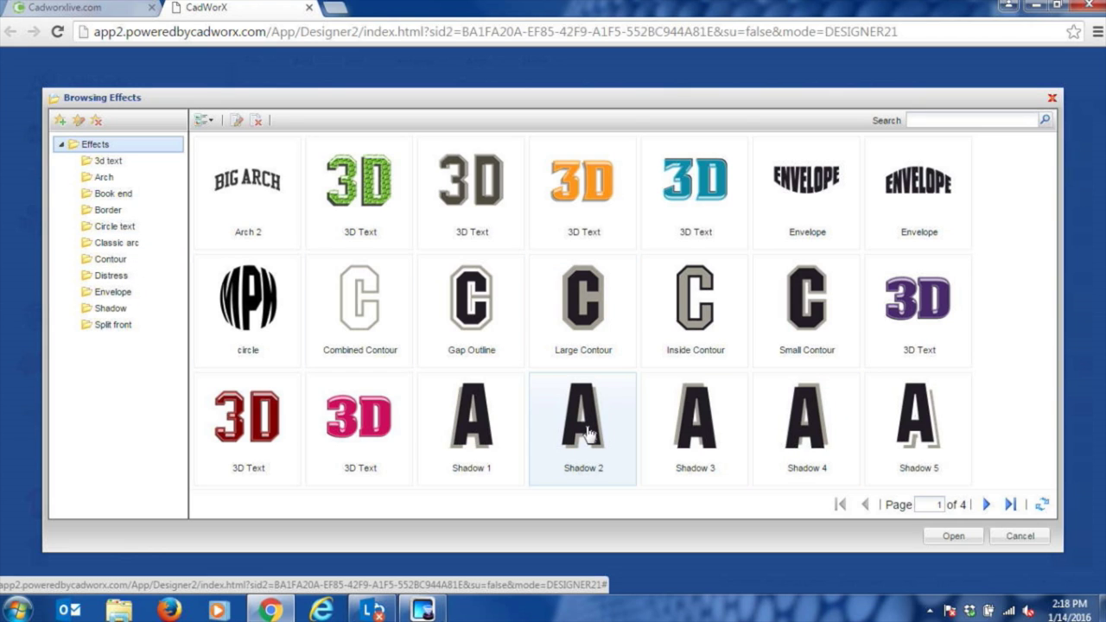
pyautogui.click(506, 440)
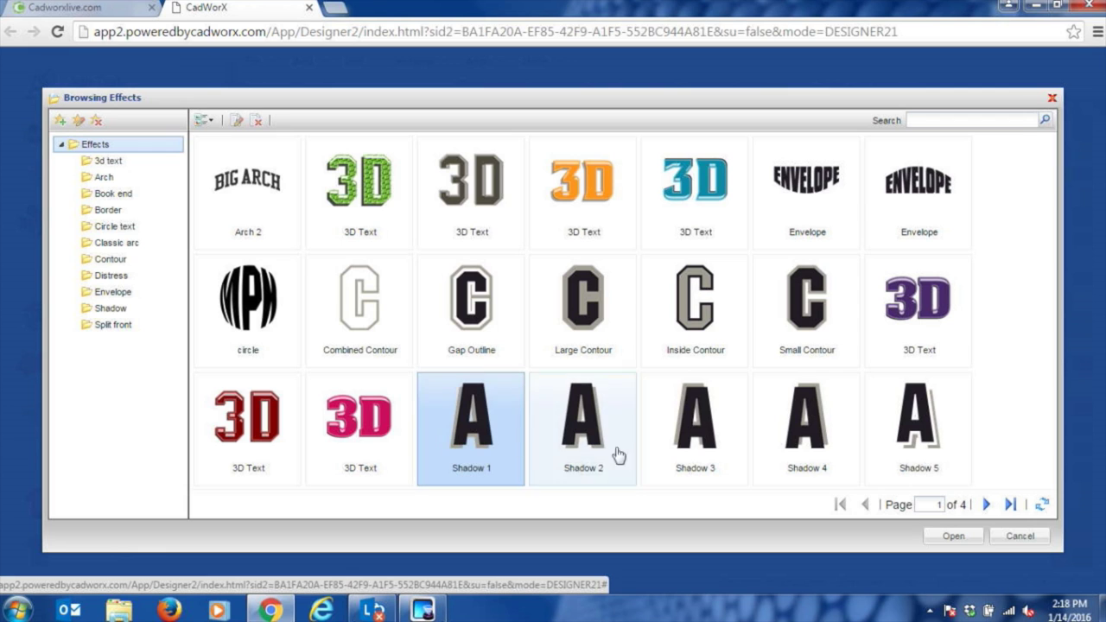
pyautogui.click(952, 536)
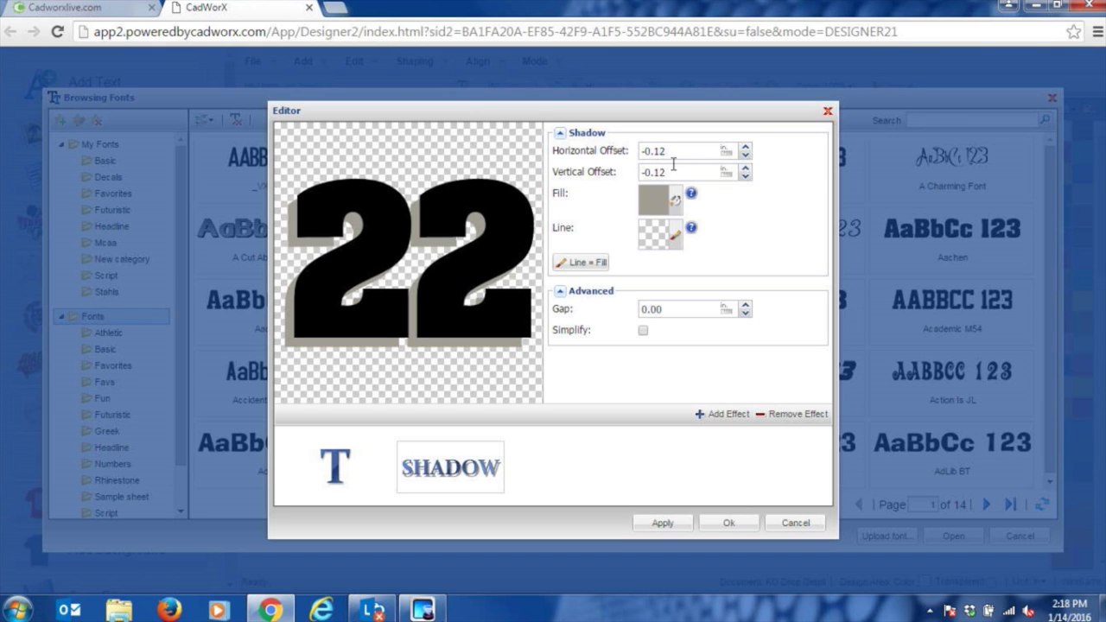
pyautogui.click(731, 523)
pyautogui.click(1028, 539)
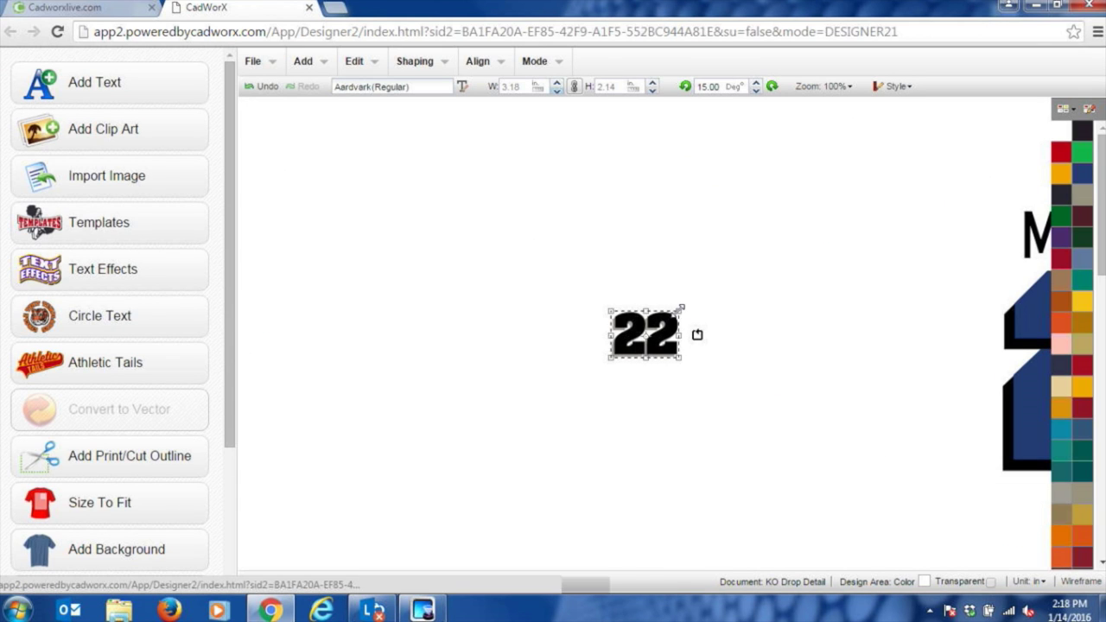
# Set the height of the shadowed 22 to 8 inches and move it to the left in the empty area
pyautogui.click(605, 86)
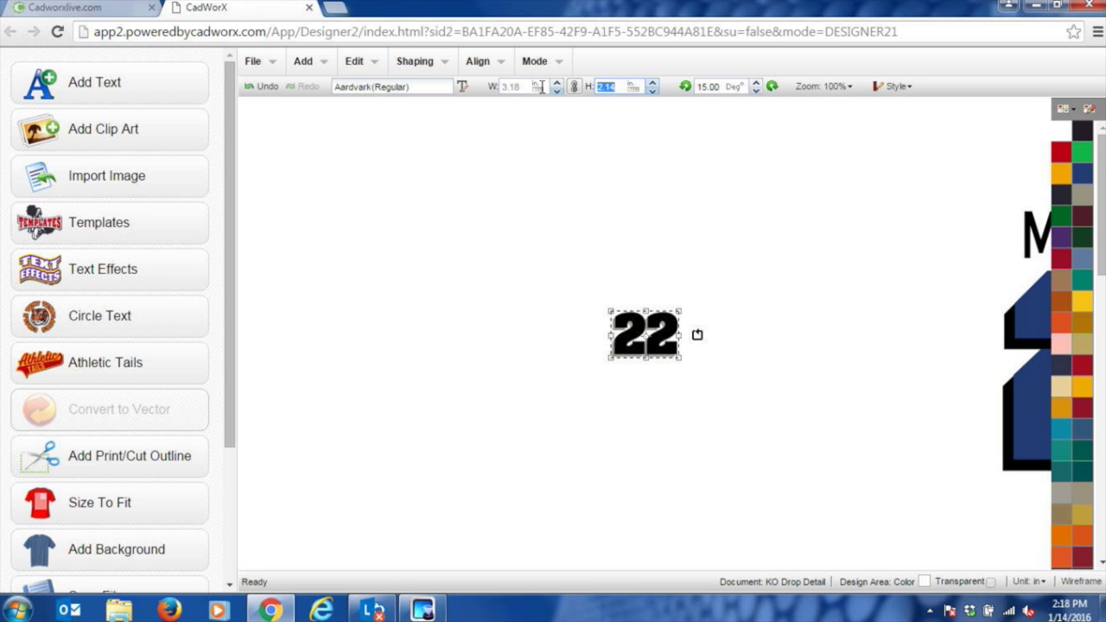
pyautogui.write('8')
pyautogui.press('Return')
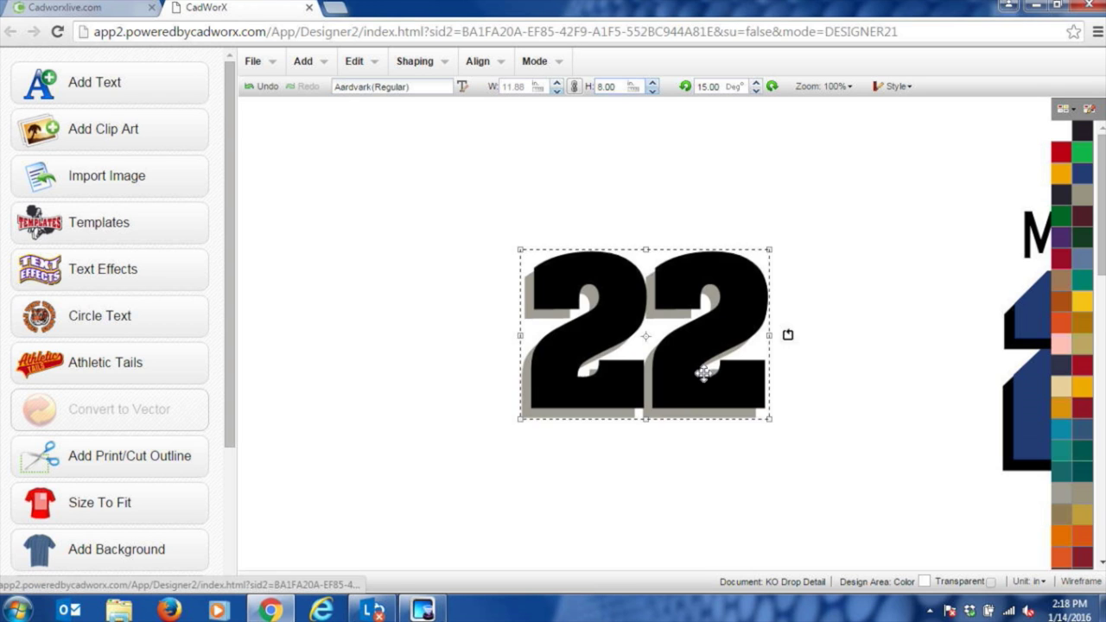
pyautogui.moveTo(669, 299); pyautogui.dragTo(551, 319)
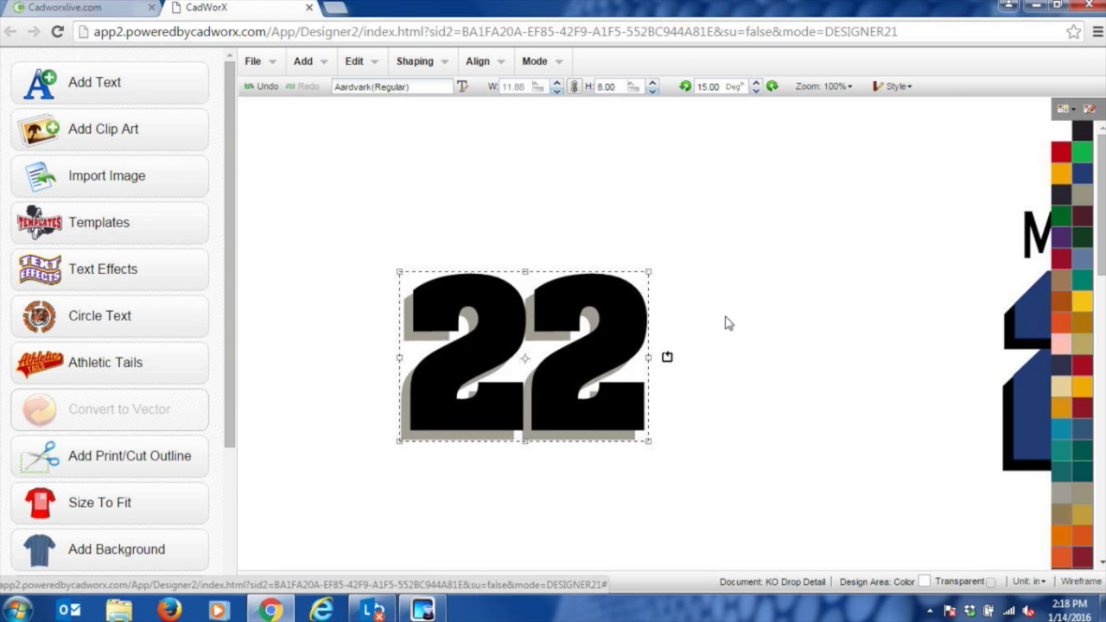
pyautogui.click(753, 324)
# Move the purple football player next to the shadowed 22, away from the MUSTANGS 28 artwork
pyautogui.click(829, 86)
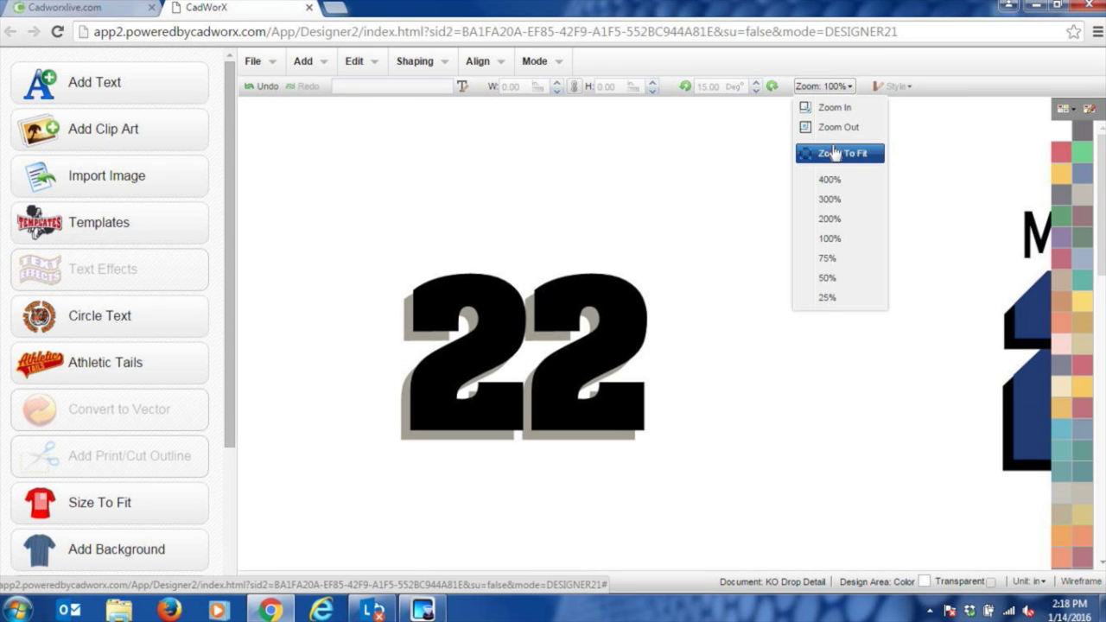
pyautogui.click(832, 150)
pyautogui.click(961, 354)
pyautogui.moveTo(968, 354); pyautogui.dragTo(524, 343)
pyautogui.doubleClick(524, 343)
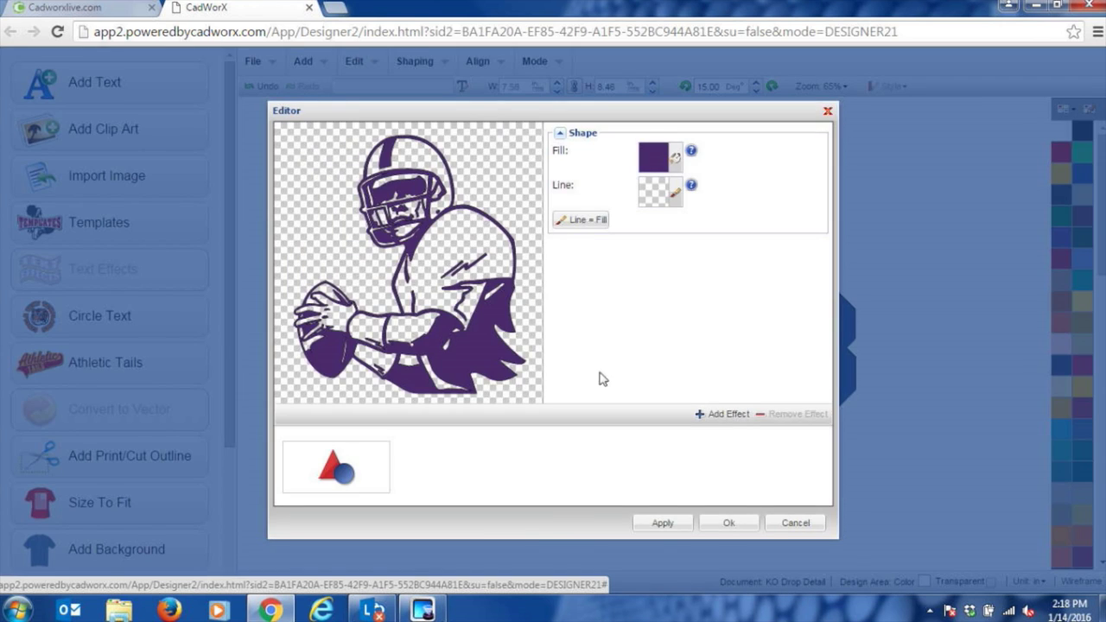
pyautogui.click(812, 529)
# Shift the shadowed 22 slightly up and to the right, and break it apart by colors
pyautogui.moveTo(249, 237); pyautogui.dragTo(599, 465)
pyautogui.click(812, 86)
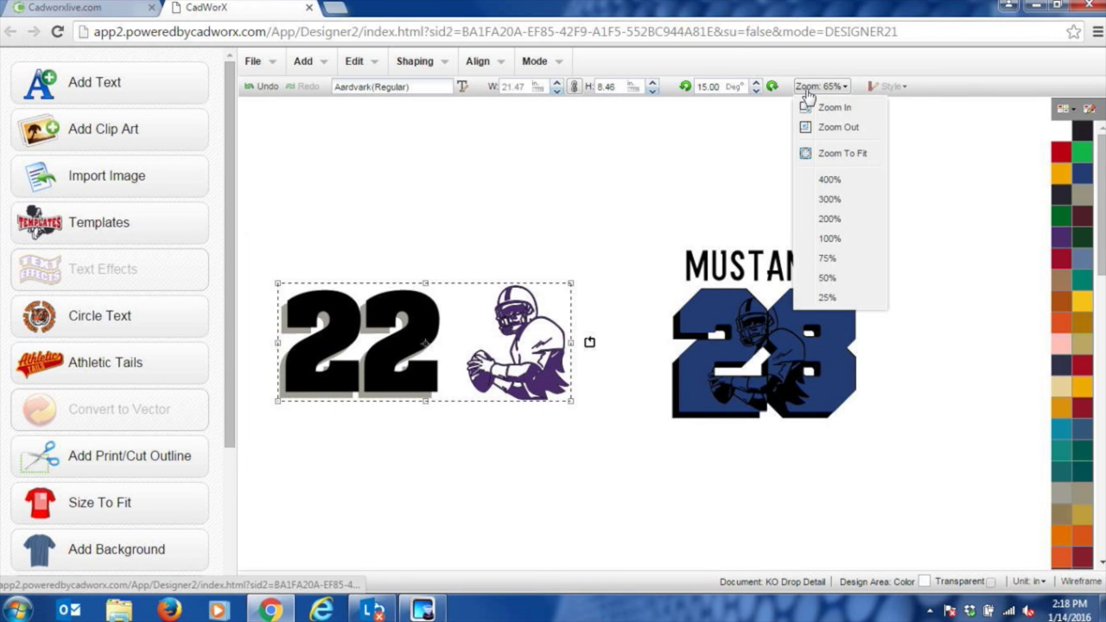
pyautogui.click(836, 154)
pyautogui.click(662, 153)
pyautogui.click(585, 222)
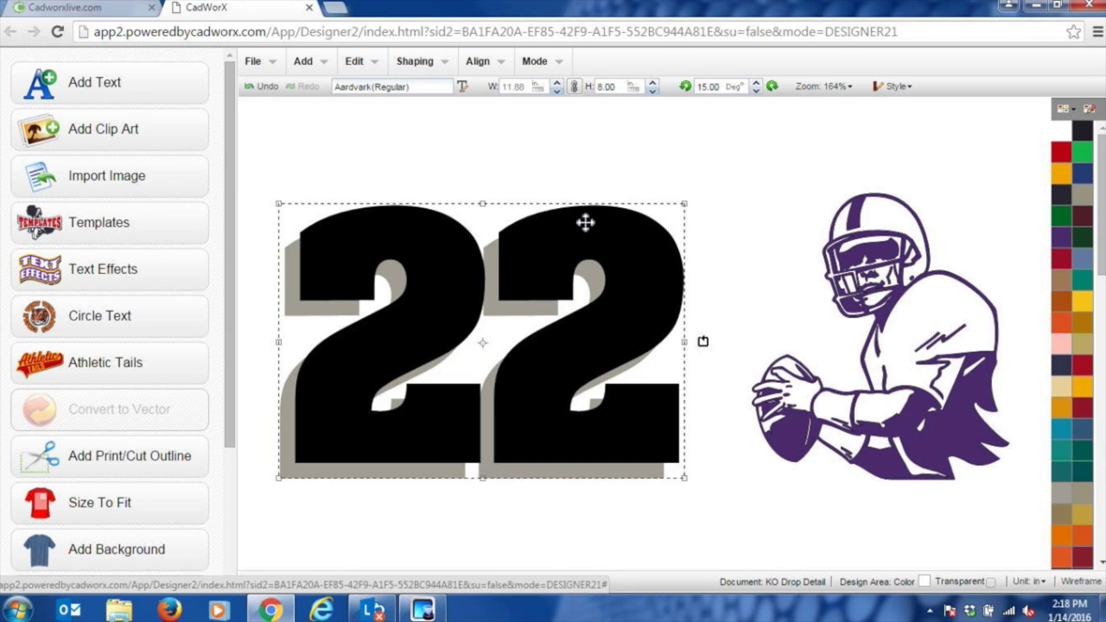
pyautogui.click(673, 183)
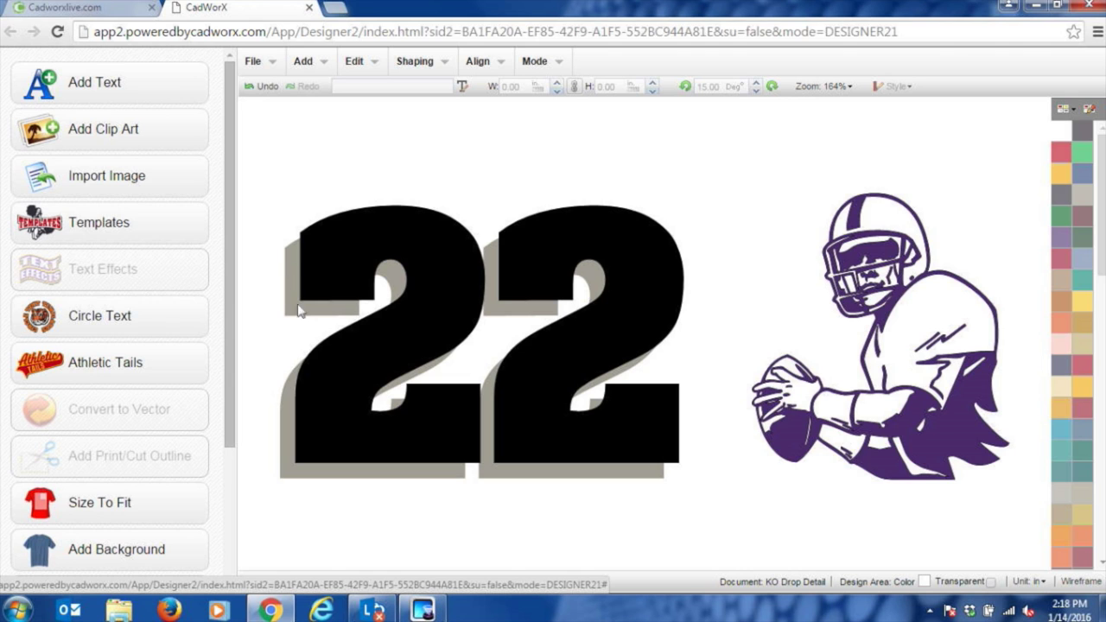
pyautogui.click(423, 235)
pyautogui.moveTo(367, 232)
pyautogui.mouseDown()
pyautogui.moveTo(410, 202)
pyautogui.moveTo(371, 202)
pyautogui.moveTo(329, 265)
pyautogui.moveTo(372, 221)
pyautogui.moveTo(363, 238)
pyautogui.mouseUp()
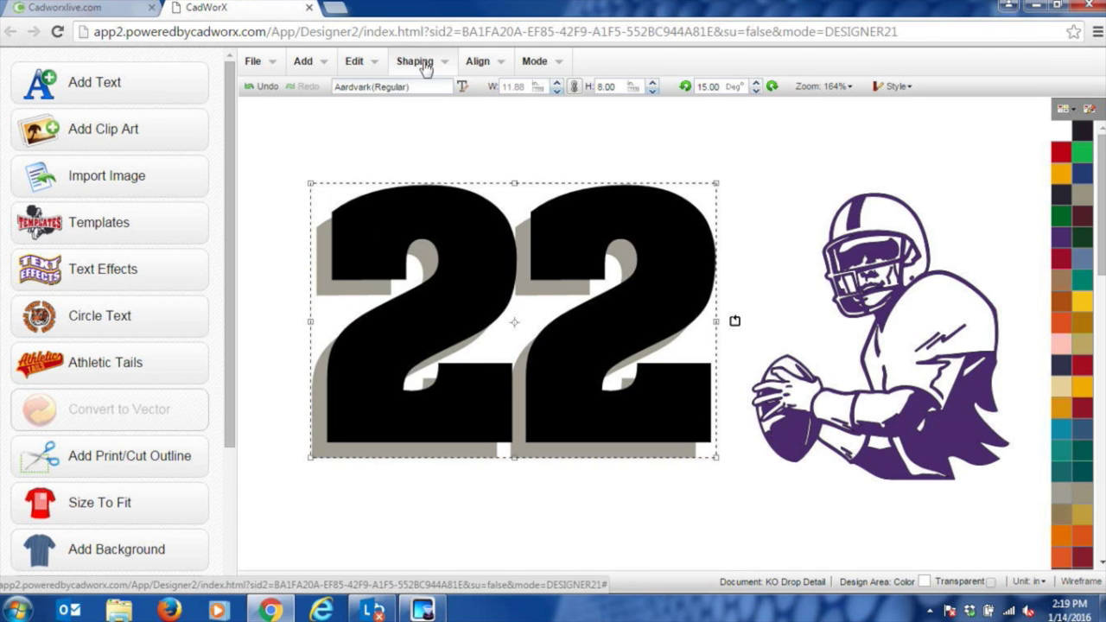
pyautogui.click(417, 62)
pyautogui.click(454, 152)
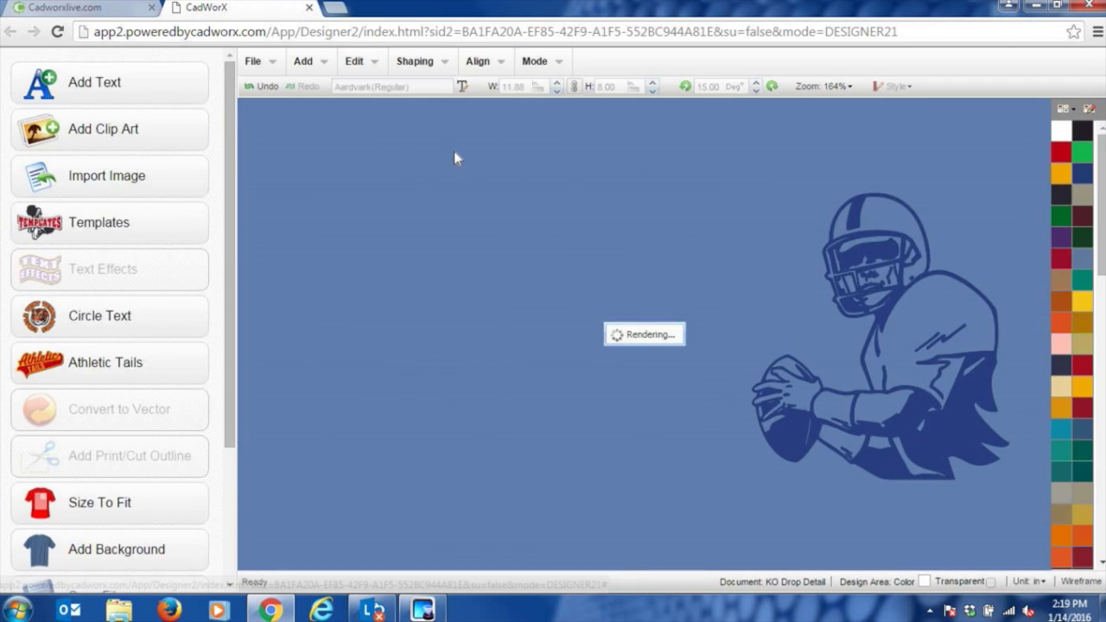
# Move the black 22 off its gray shadow onto the football player, and bring the player to the front
pyautogui.click(478, 250)
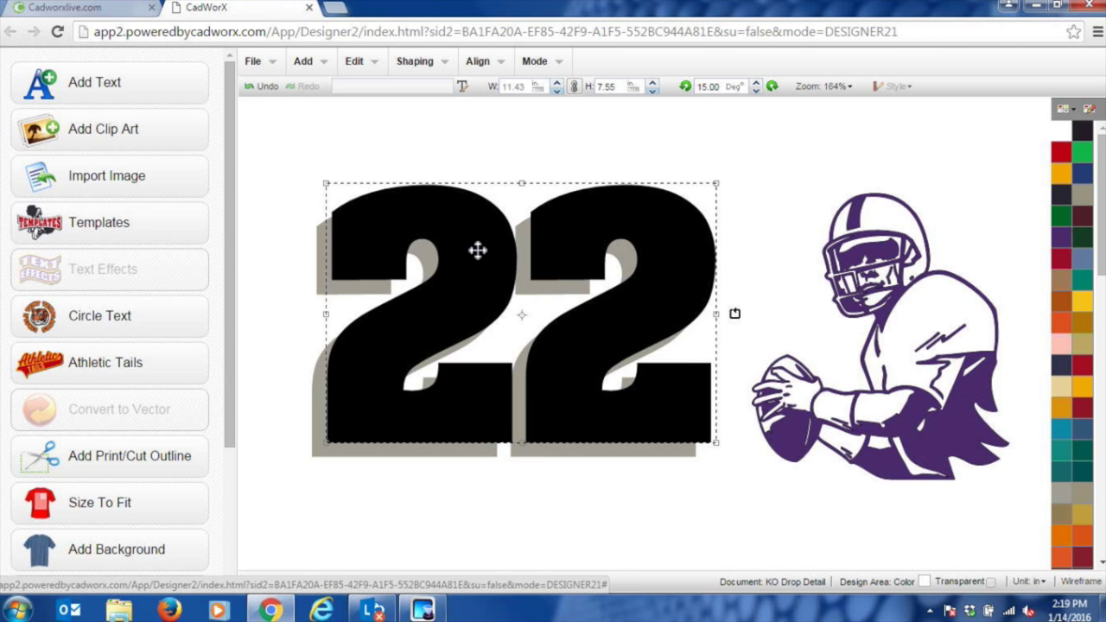
pyautogui.moveTo(478, 250); pyautogui.dragTo(795, 254)
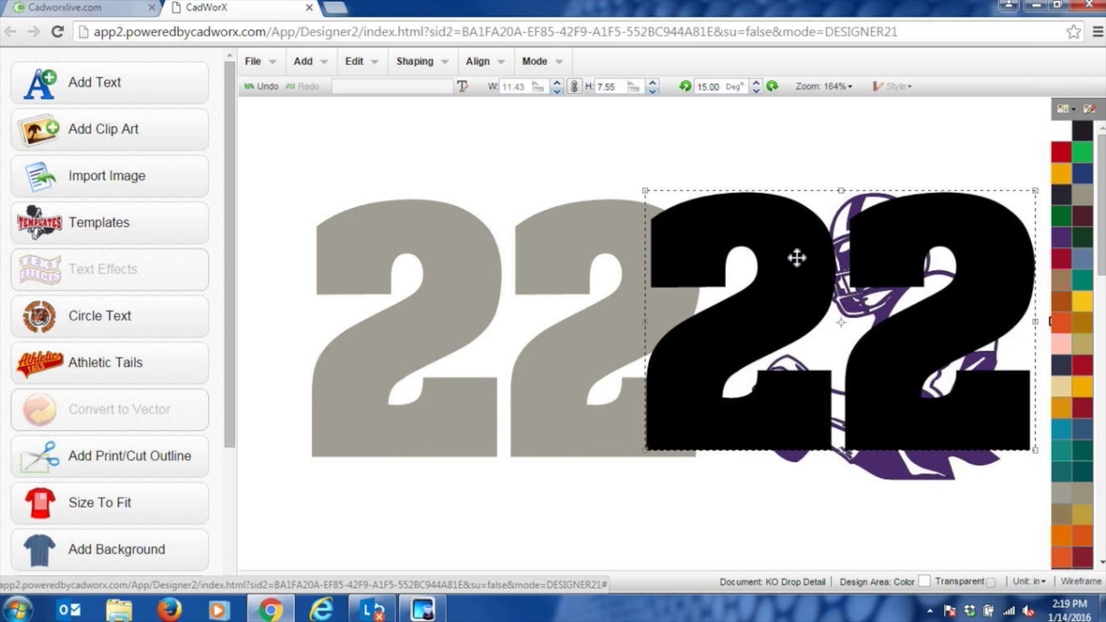
pyautogui.click(892, 472)
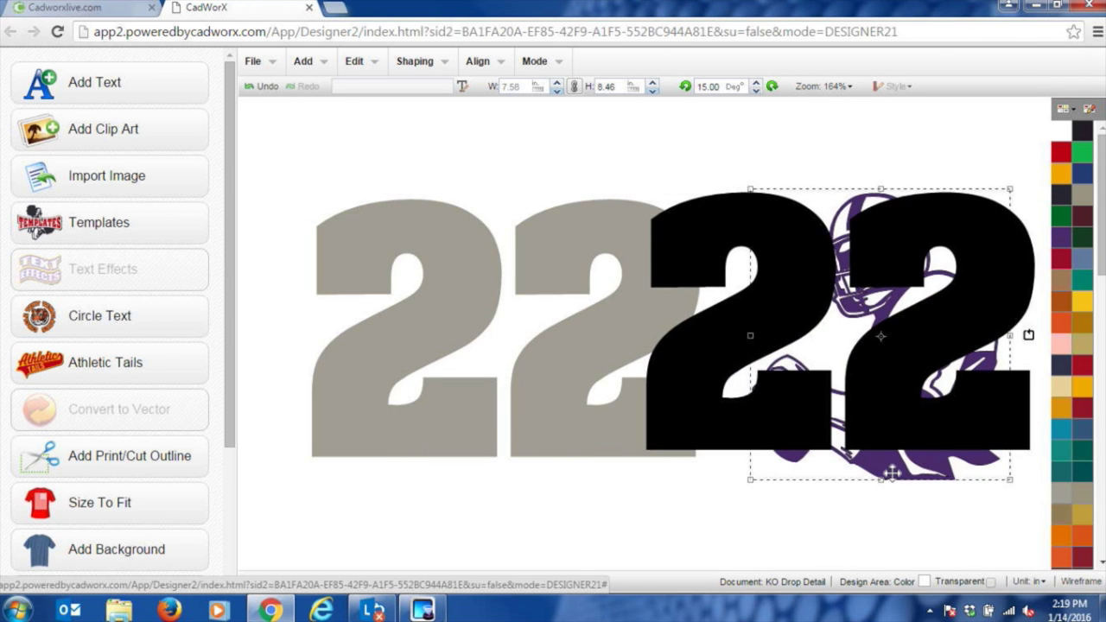
pyautogui.click(482, 64)
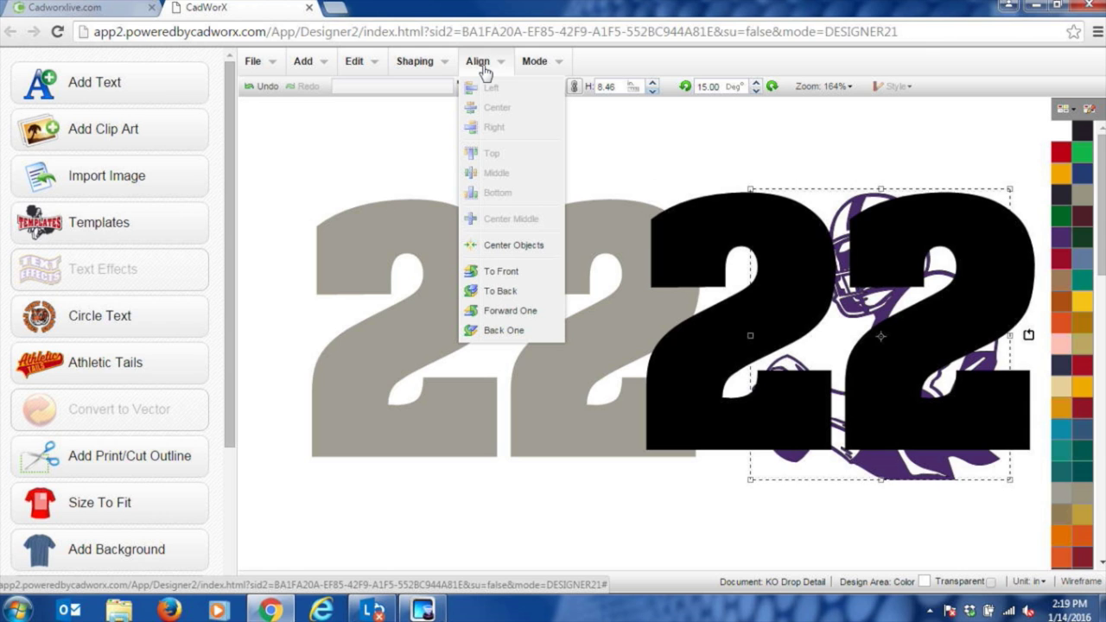
pyautogui.click(497, 271)
# Move the gray 22 away to the left, and shrink the football player to about 6.06 by 6.77 inches over the black 22
pyautogui.moveTo(566, 290); pyautogui.dragTo(430, 289)
pyautogui.click(868, 237)
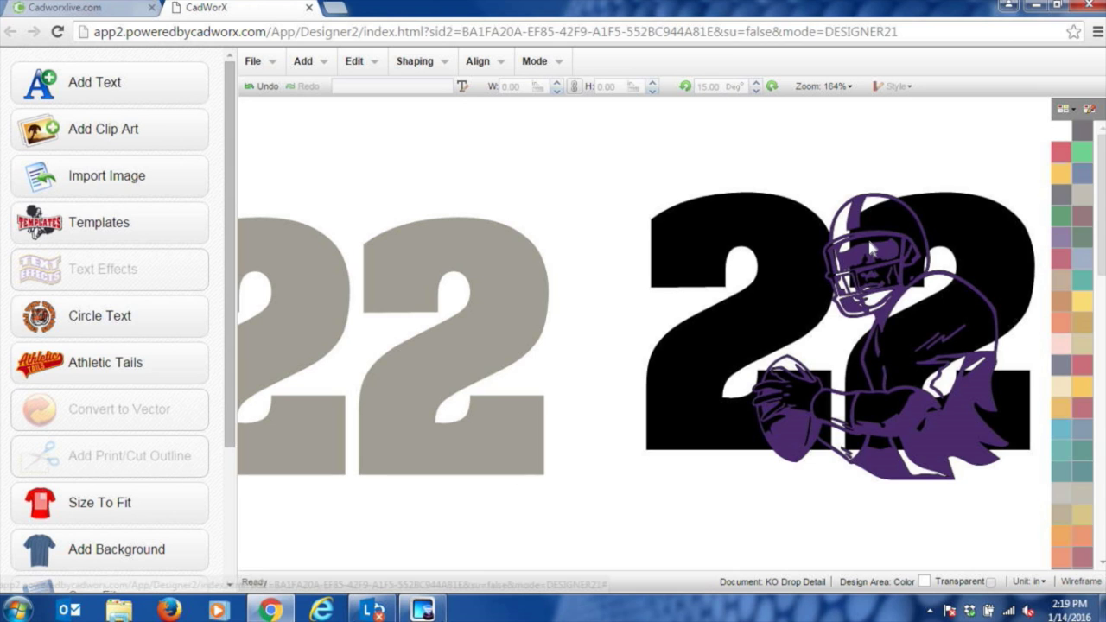
pyautogui.moveTo(750, 478); pyautogui.dragTo(804, 455)
pyautogui.moveTo(901, 269); pyautogui.dragTo(885, 293)
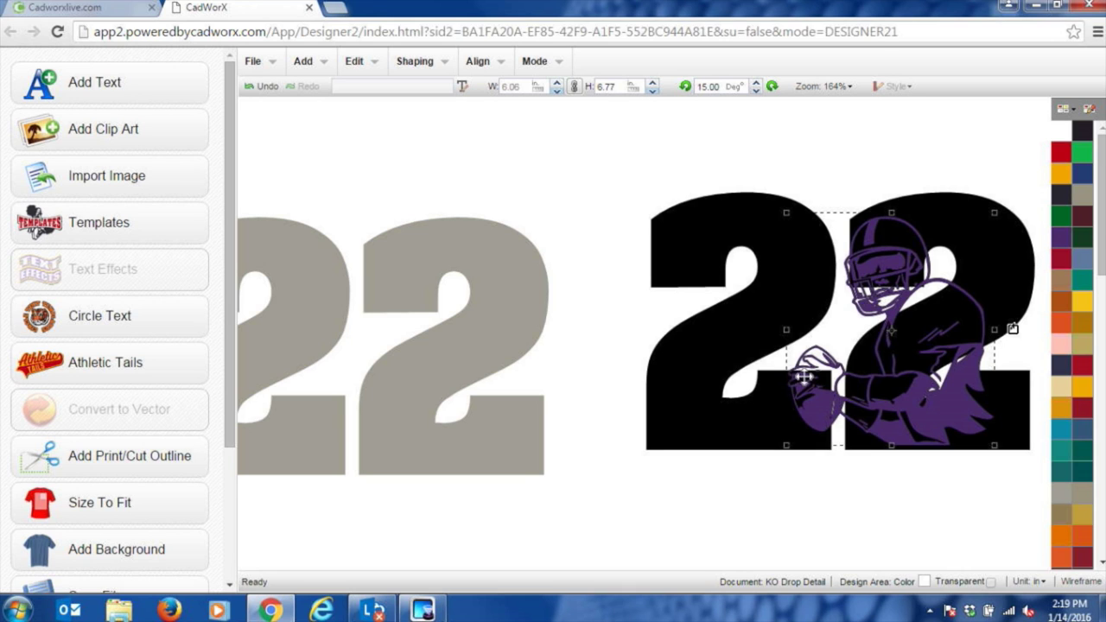
# Try to knock the football player out of the black 22 with Back Minus Front, and undo the result
pyautogui.click(755, 499)
pyautogui.moveTo(606, 129); pyautogui.dragTo(1045, 485)
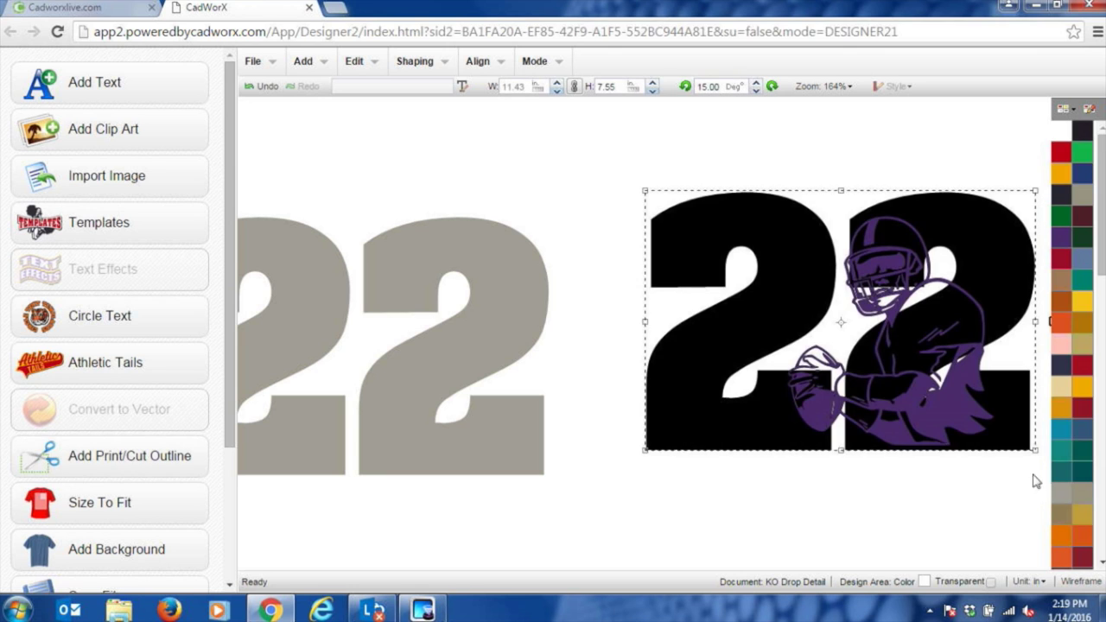
pyautogui.click(438, 62)
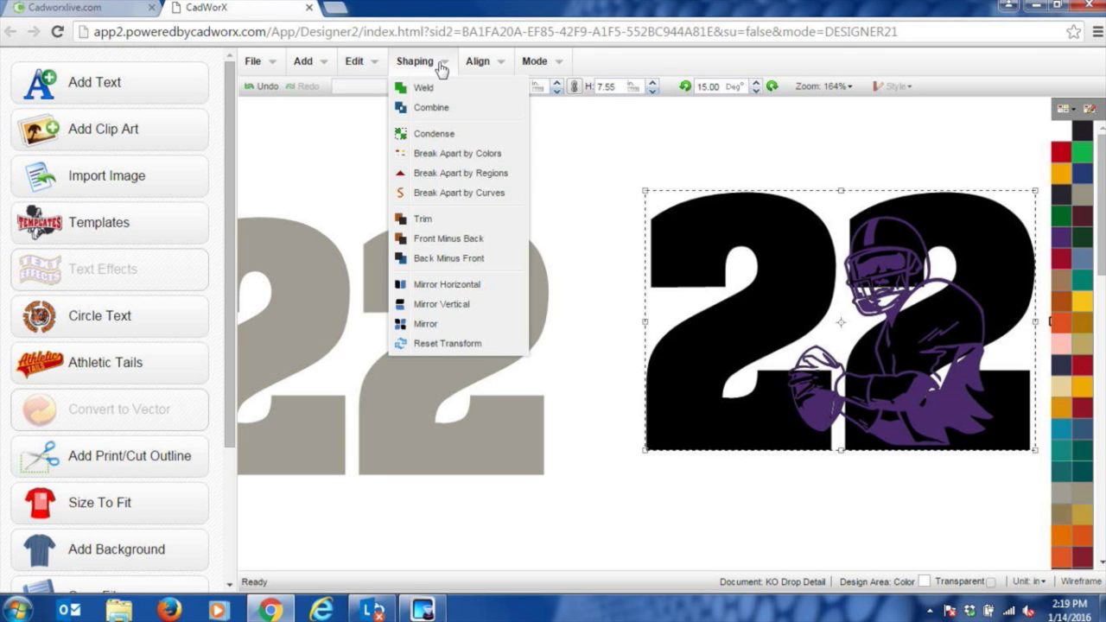
pyautogui.click(445, 257)
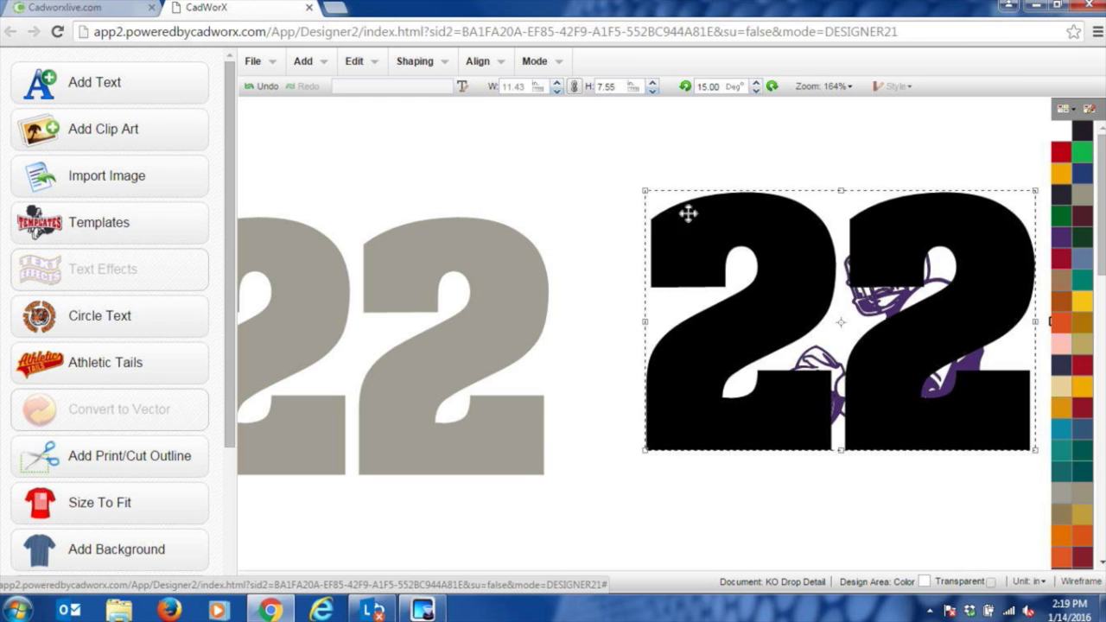
pyautogui.click(261, 86)
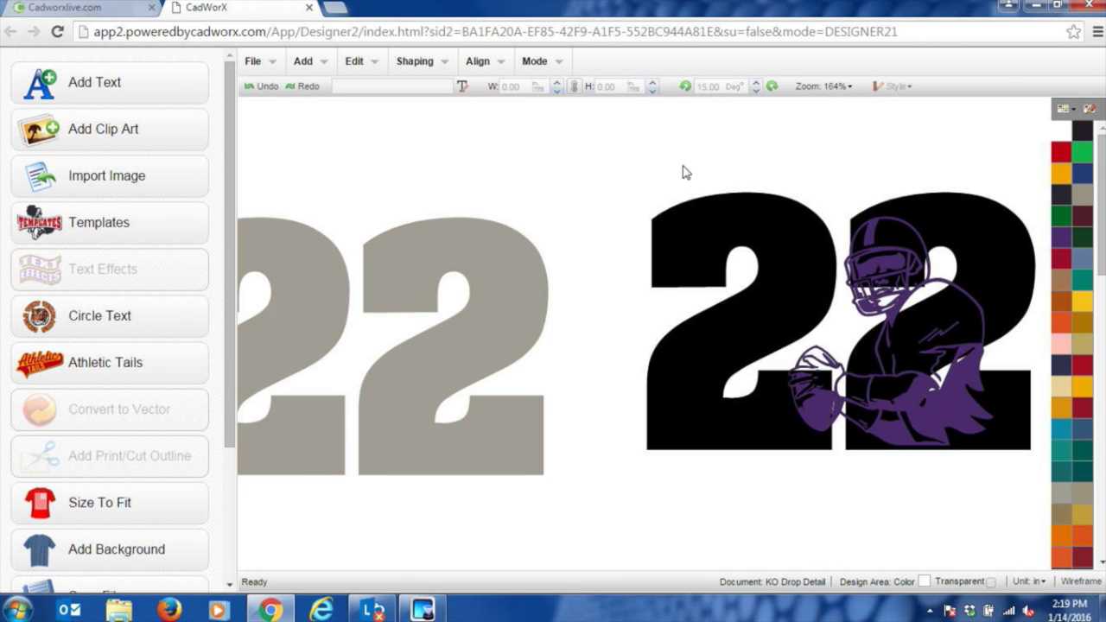
# Select the football player first and the black 22 second, and apply Back Minus Front to them
pyautogui.click(922, 298)
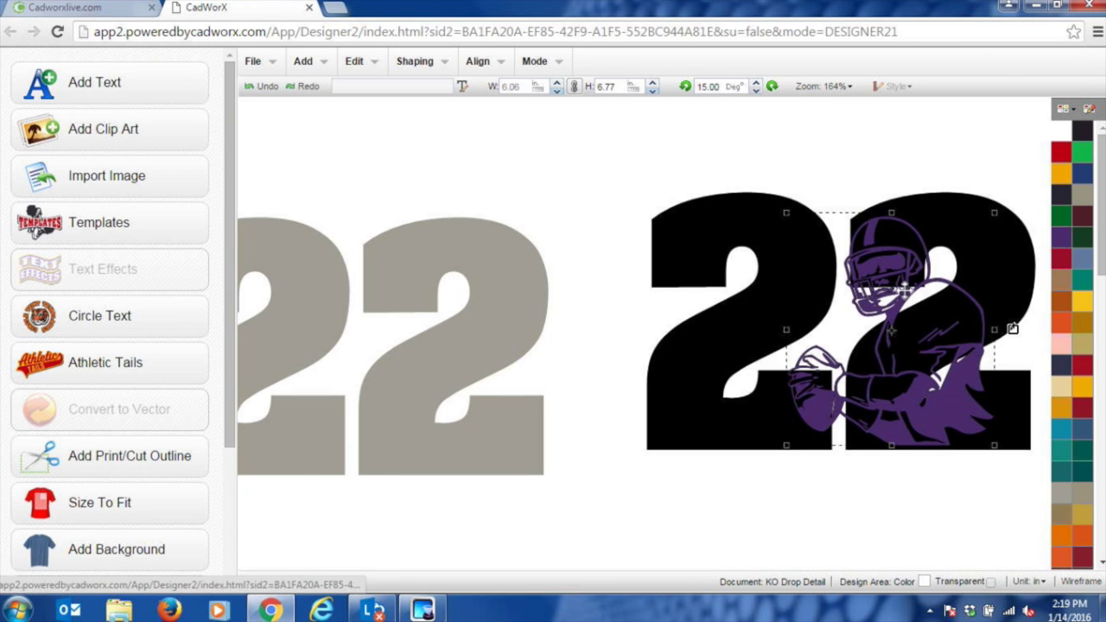
pyautogui.keyDown('shift'); pyautogui.click(748, 235); pyautogui.keyUp('shift')
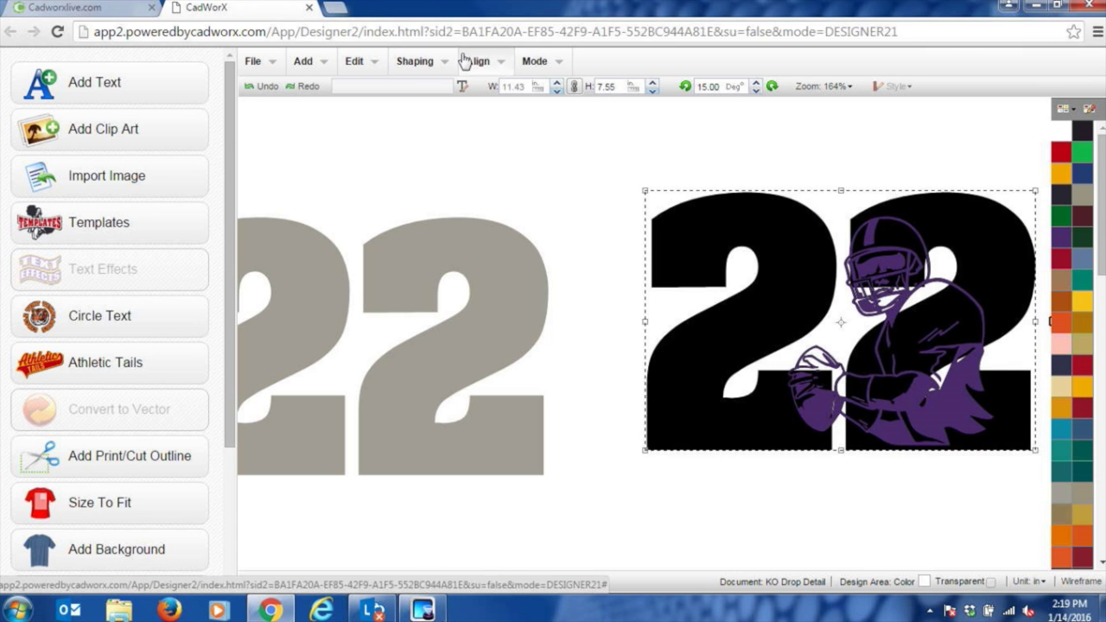
pyautogui.click(419, 60)
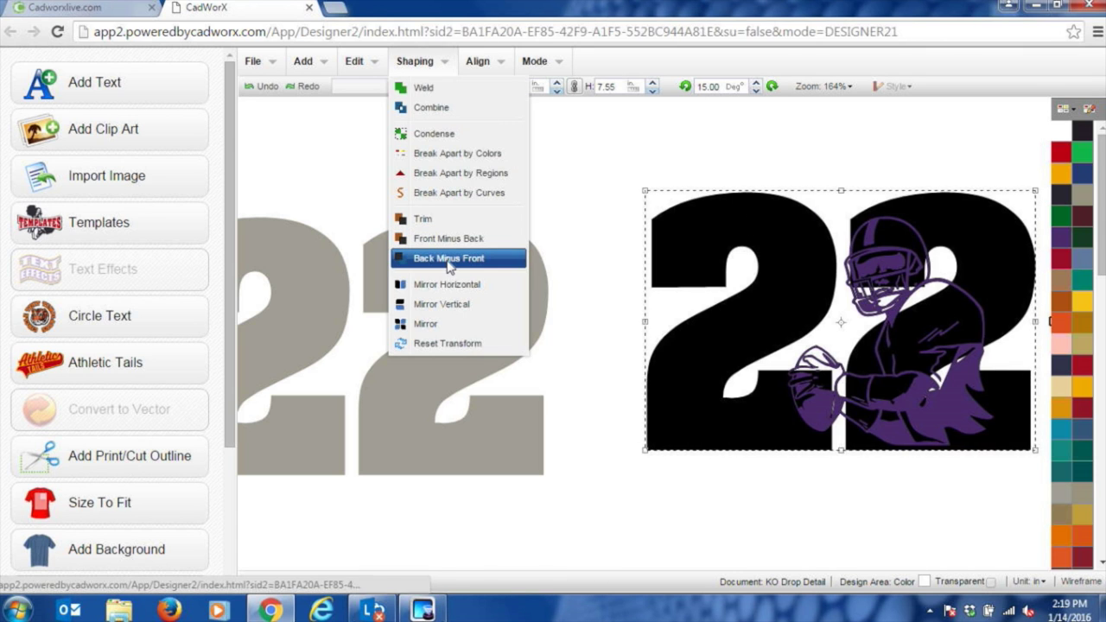
pyautogui.click(448, 259)
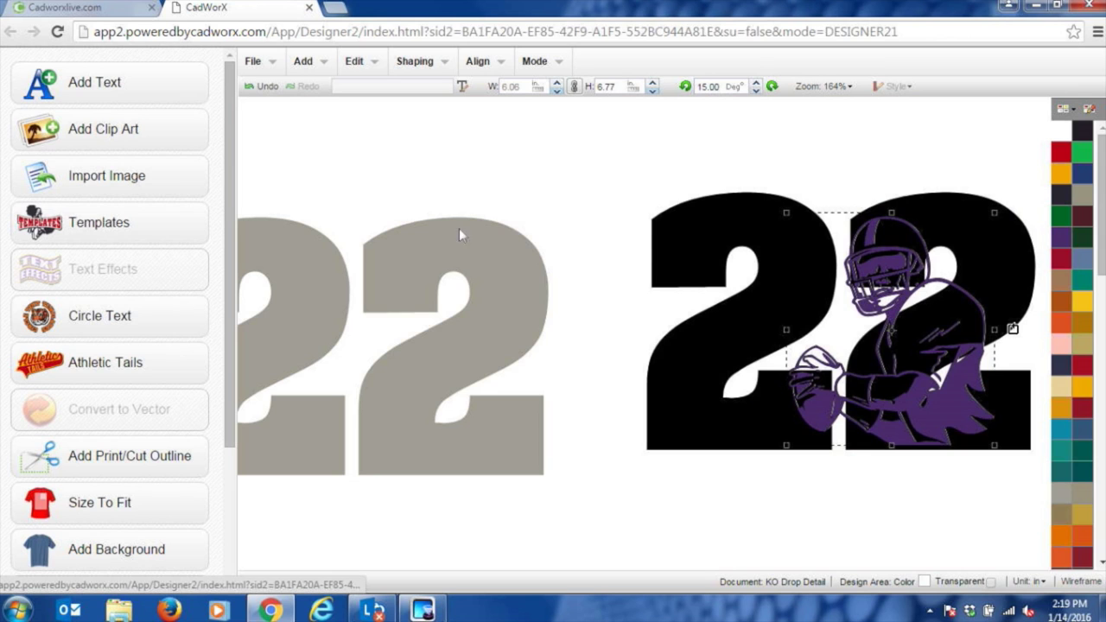
# Move the knocked-out black 22 to the left and the purple football player clear to the right
pyautogui.click(861, 158)
pyautogui.click(913, 300)
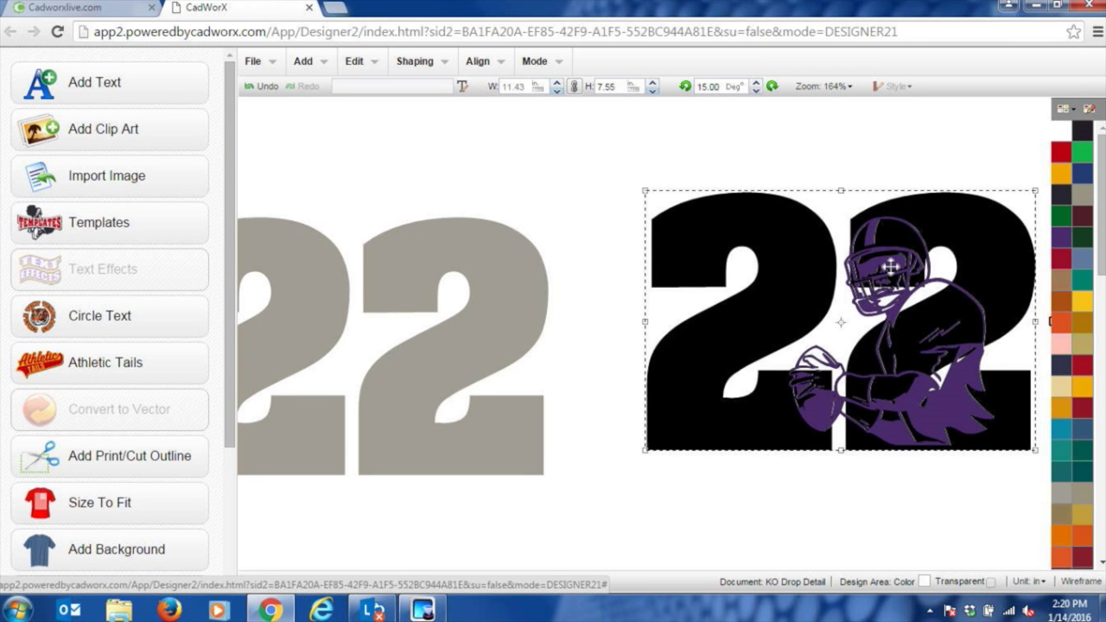
pyautogui.moveTo(913, 301); pyautogui.dragTo(801, 287)
pyautogui.click(941, 336)
pyautogui.moveTo(942, 335); pyautogui.dragTo(1015, 335)
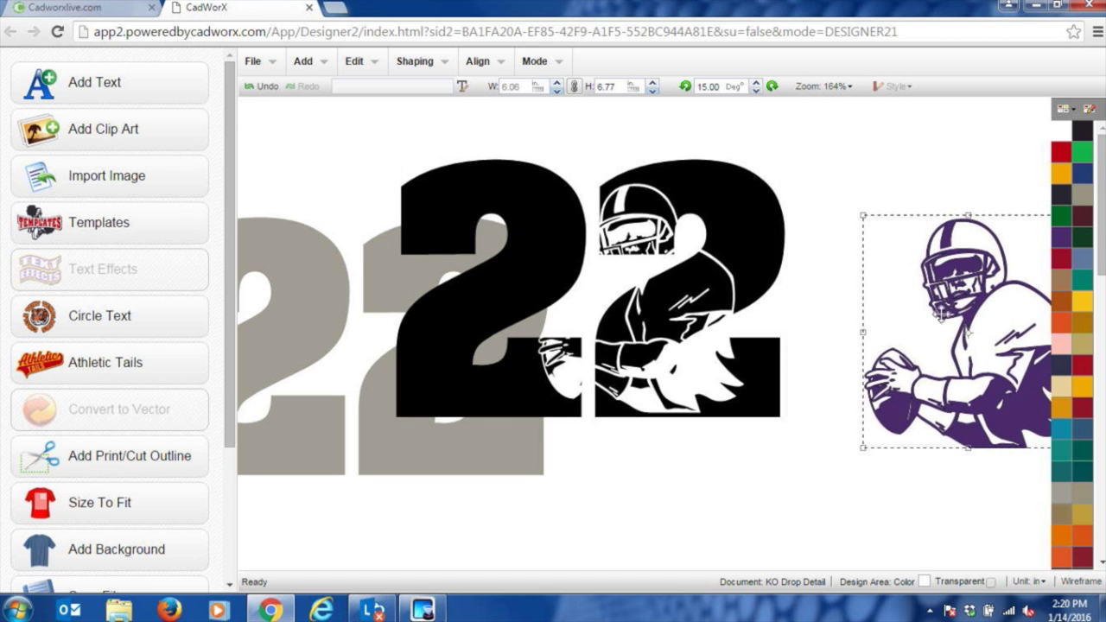
pyautogui.click(826, 213)
pyautogui.click(843, 153)
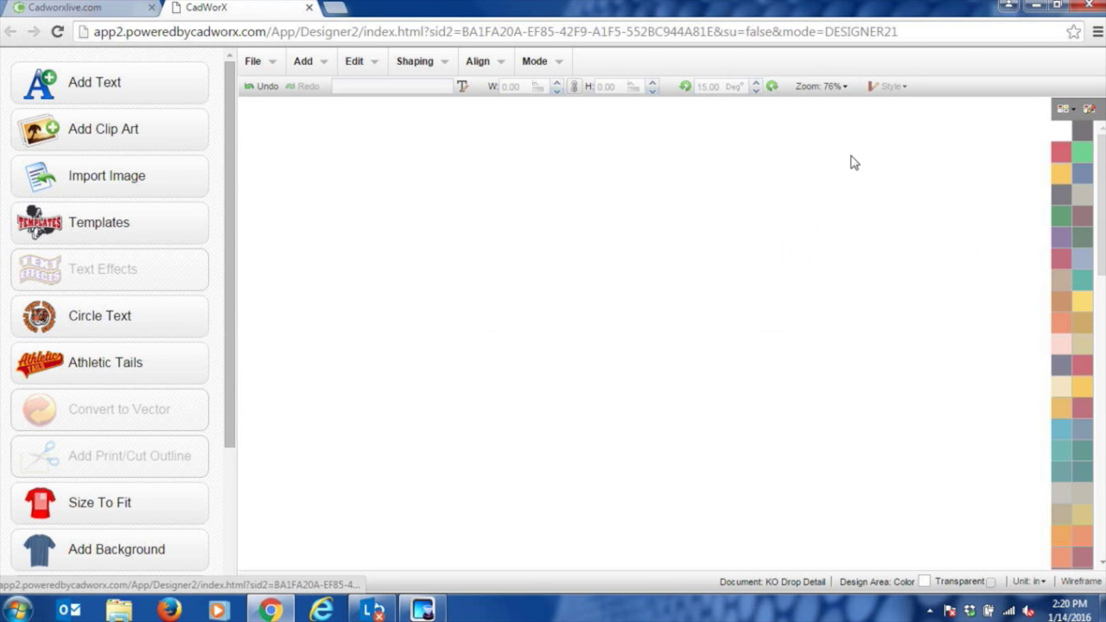
# Layer the knocked-out black 22 over the gray 22, offset slightly up and to the right so the gray forms a shadow
pyautogui.click(544, 300)
pyautogui.moveTo(544, 300); pyautogui.dragTo(437, 320)
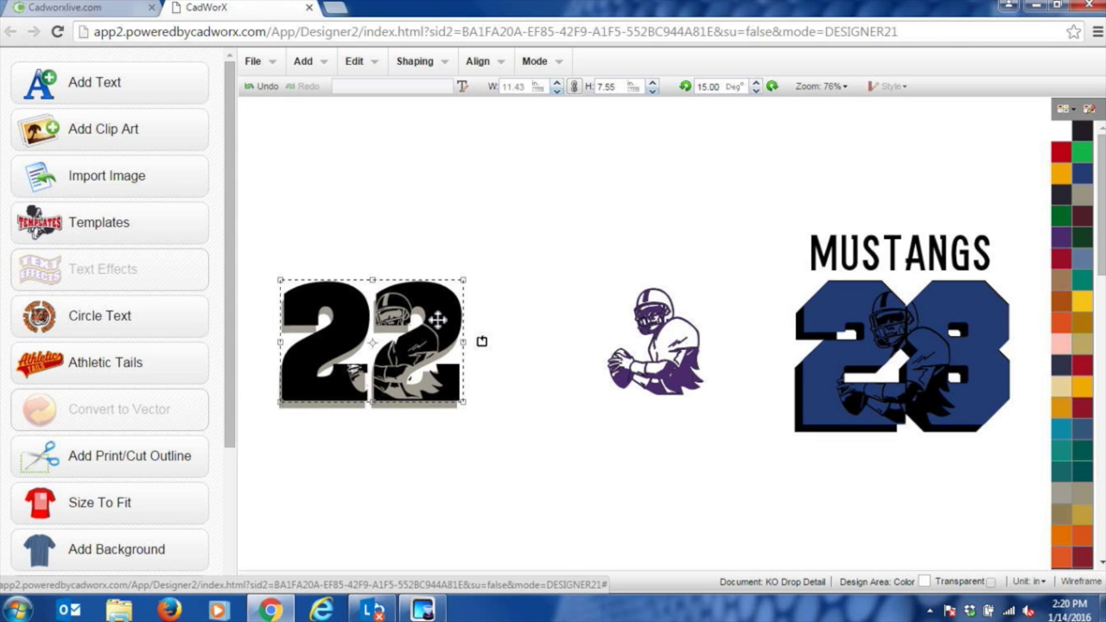
pyautogui.click(587, 323)
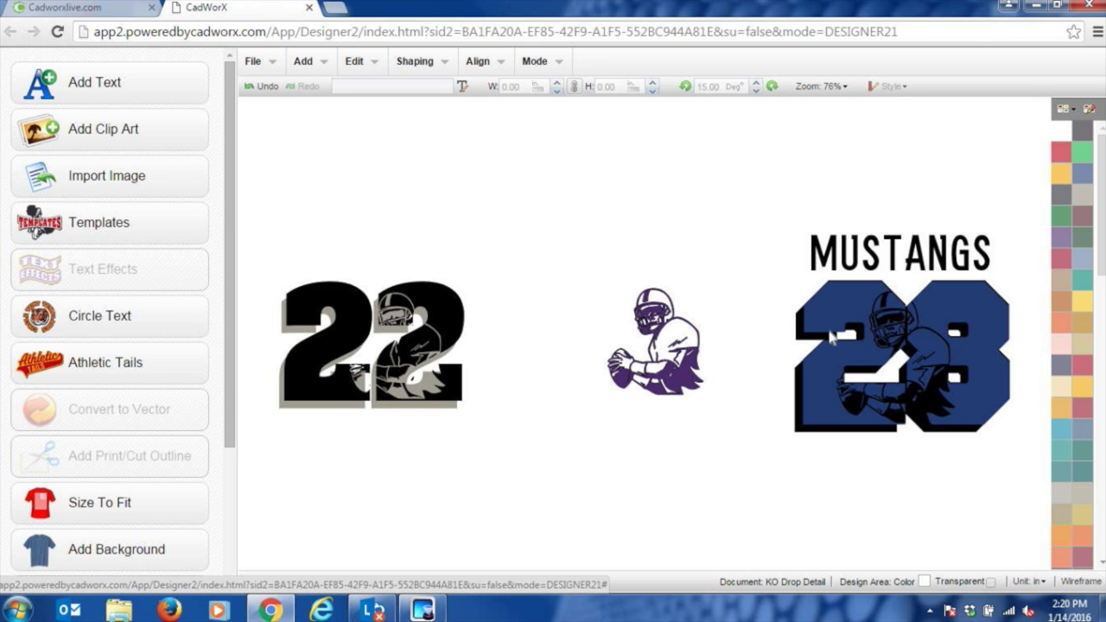
pyautogui.click(663, 345)
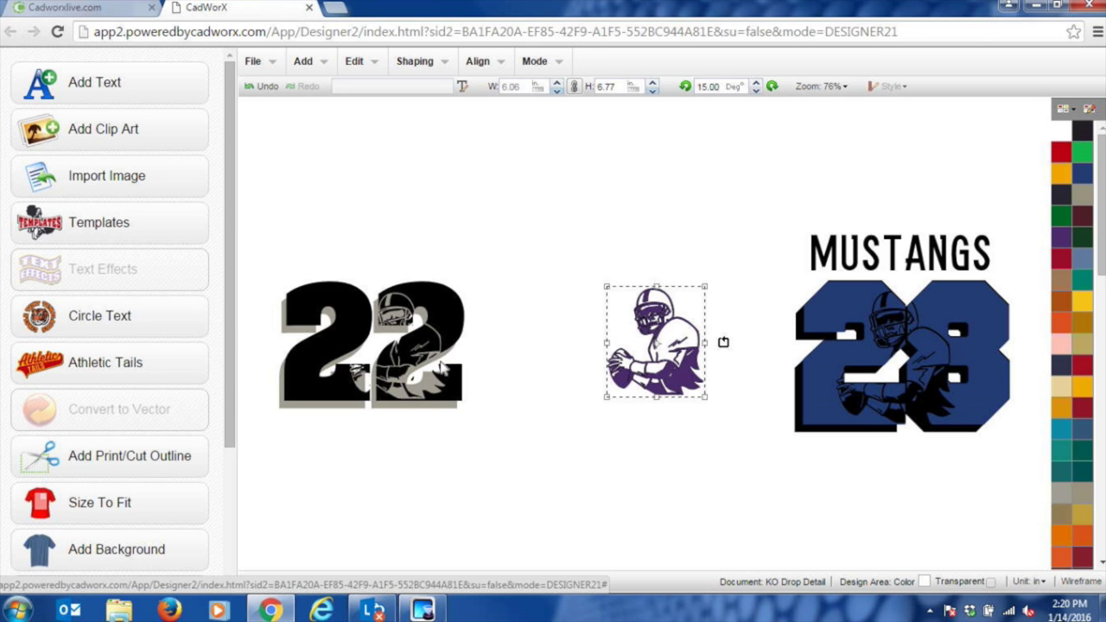
pyautogui.click(640, 353)
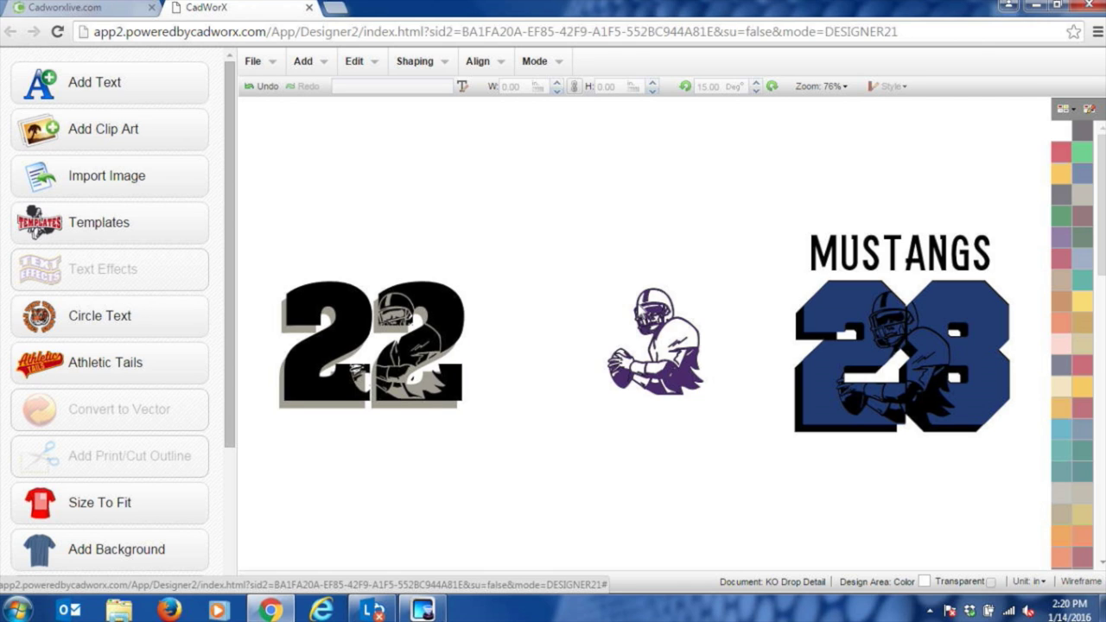
# Move the knocked-out black 22 off the gray 22 into the empty area above it
pyautogui.click(438, 306)
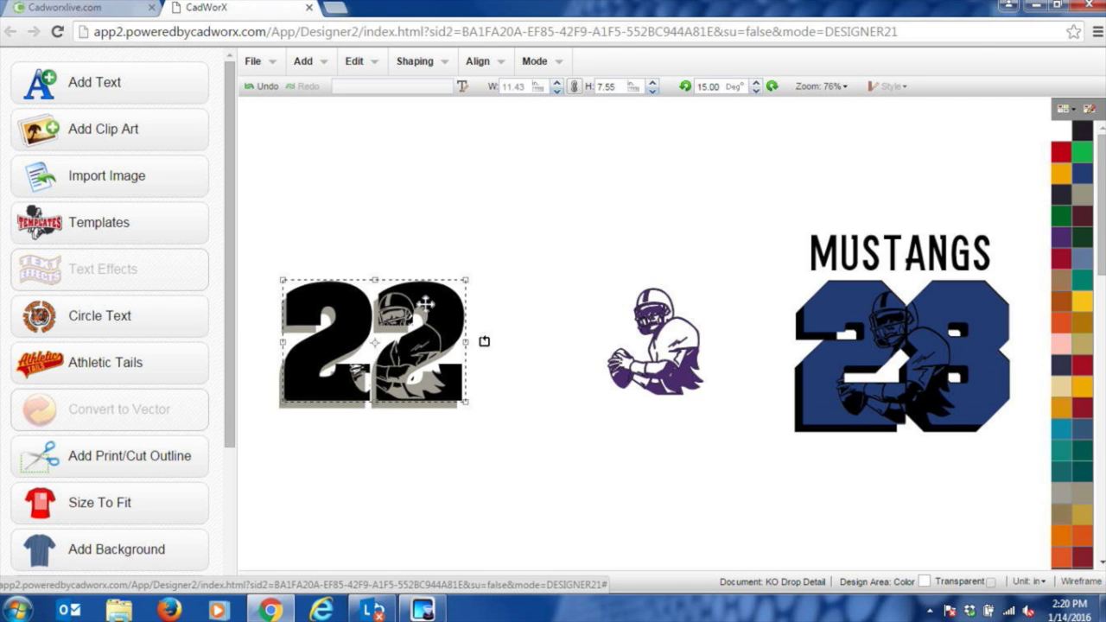
pyautogui.moveTo(422, 304); pyautogui.dragTo(521, 180)
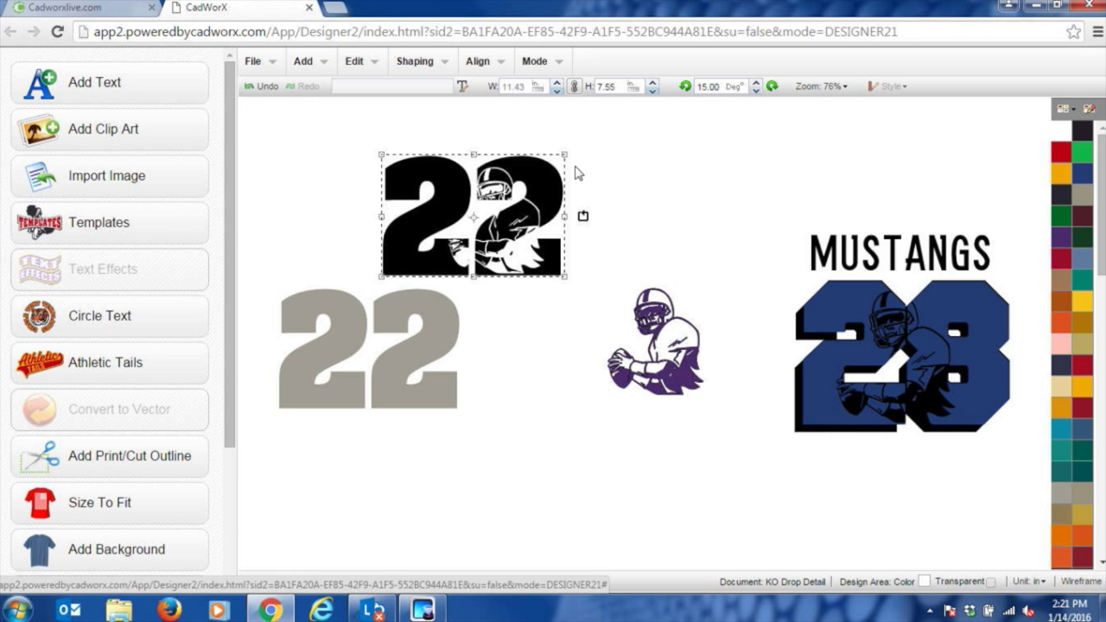
# Open the saved design KO CVFD from My Files
pyautogui.click(259, 62)
pyautogui.click(286, 109)
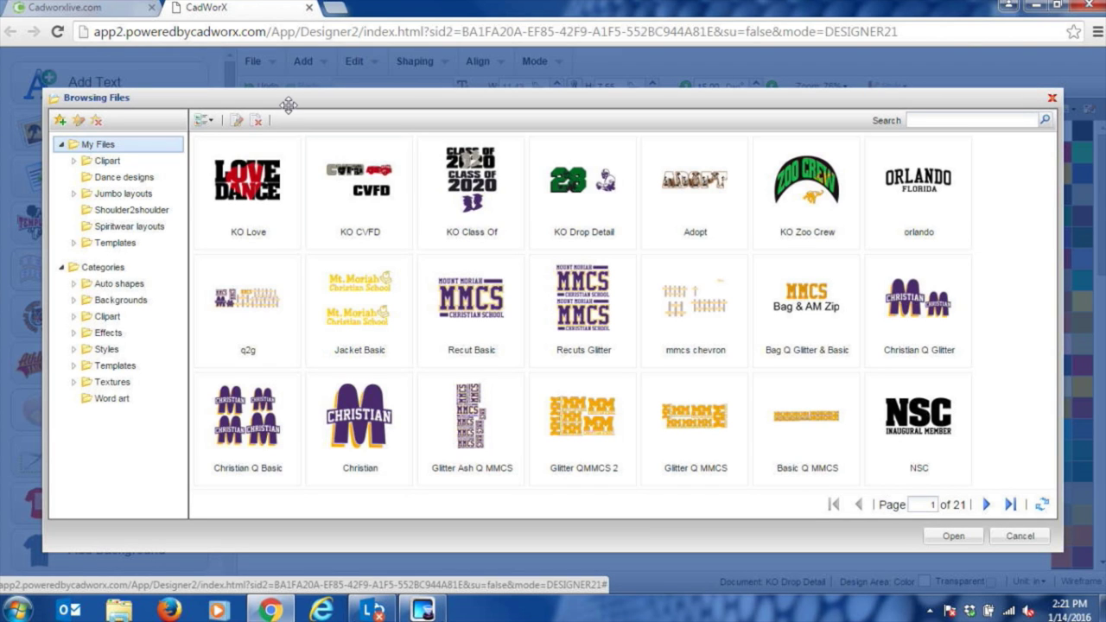
pyautogui.click(950, 535)
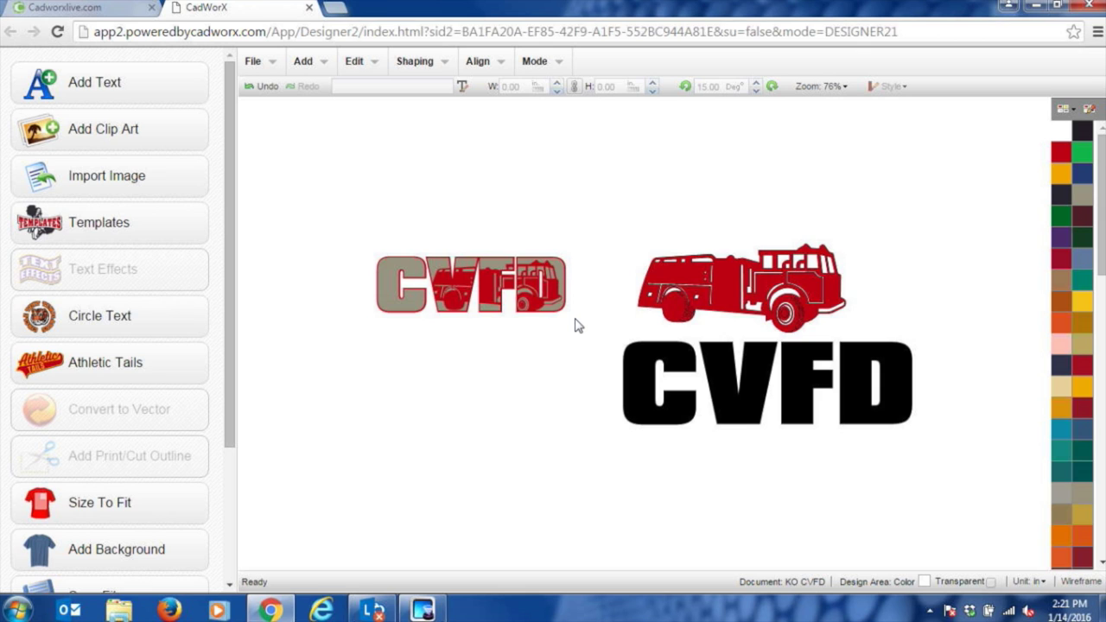
# Move the red fire truck up and to the right, clear of the black CVFD lettering
pyautogui.click(726, 276)
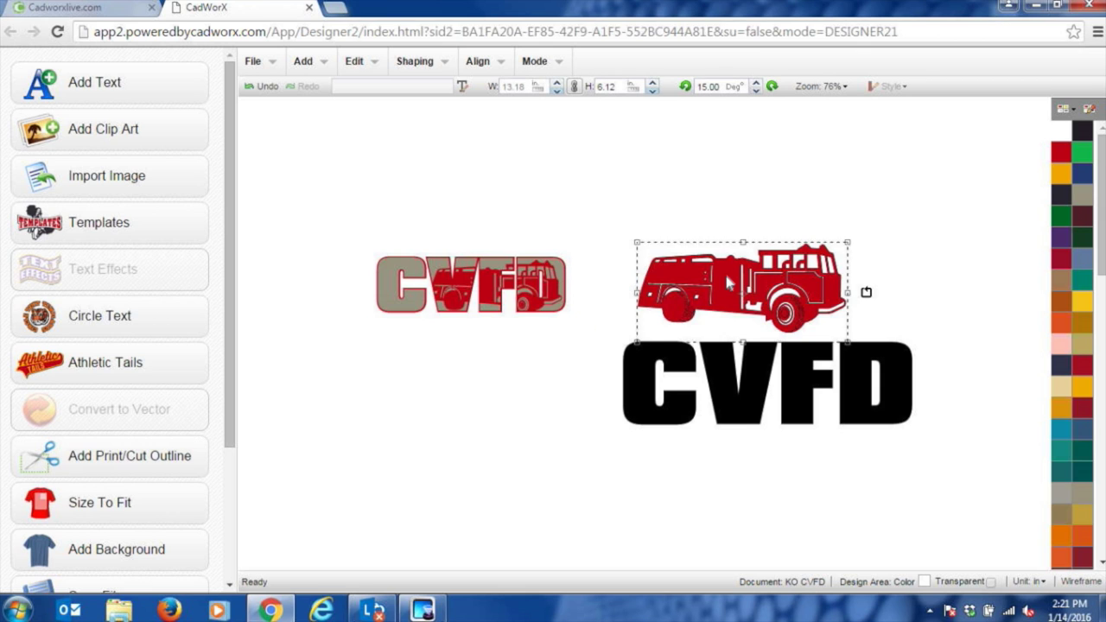
pyautogui.moveTo(726, 276); pyautogui.dragTo(777, 245)
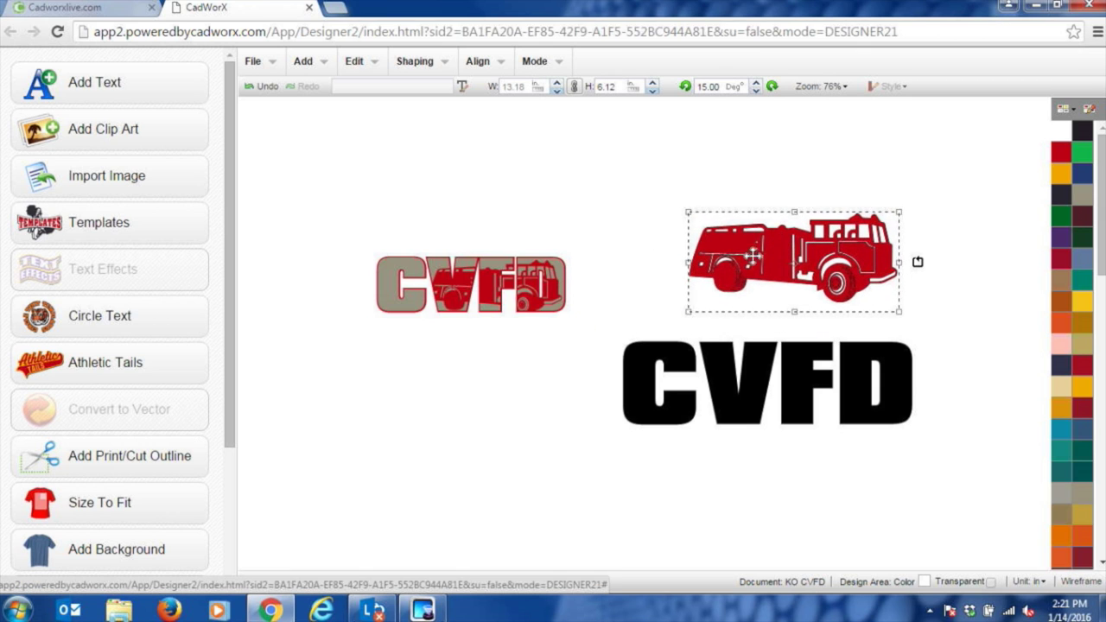
pyautogui.click(701, 361)
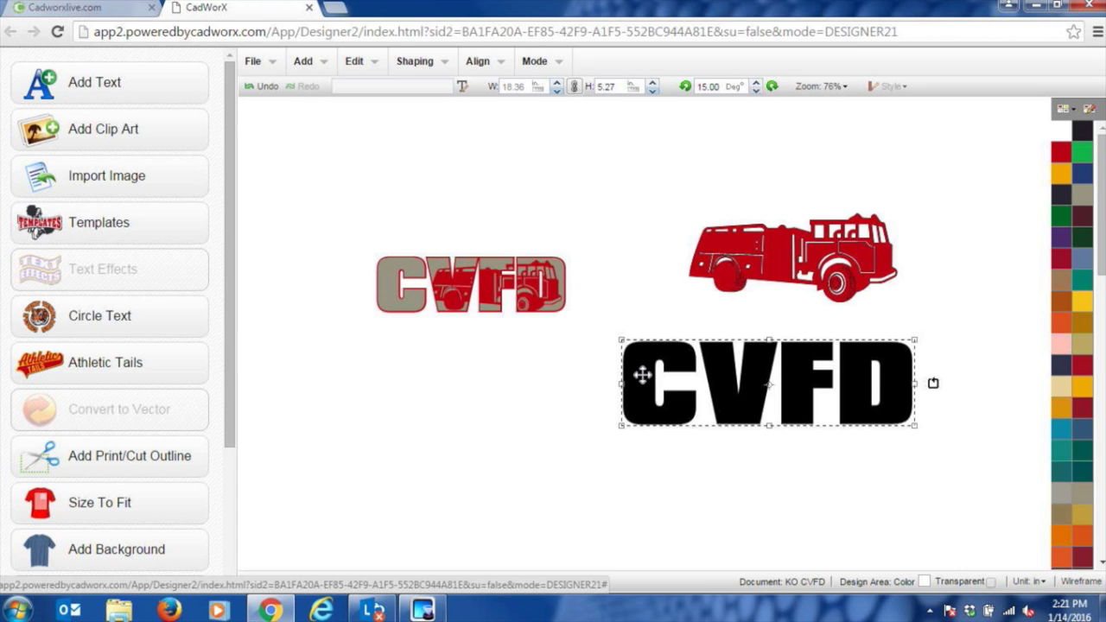
pyautogui.click(508, 344)
pyautogui.click(633, 360)
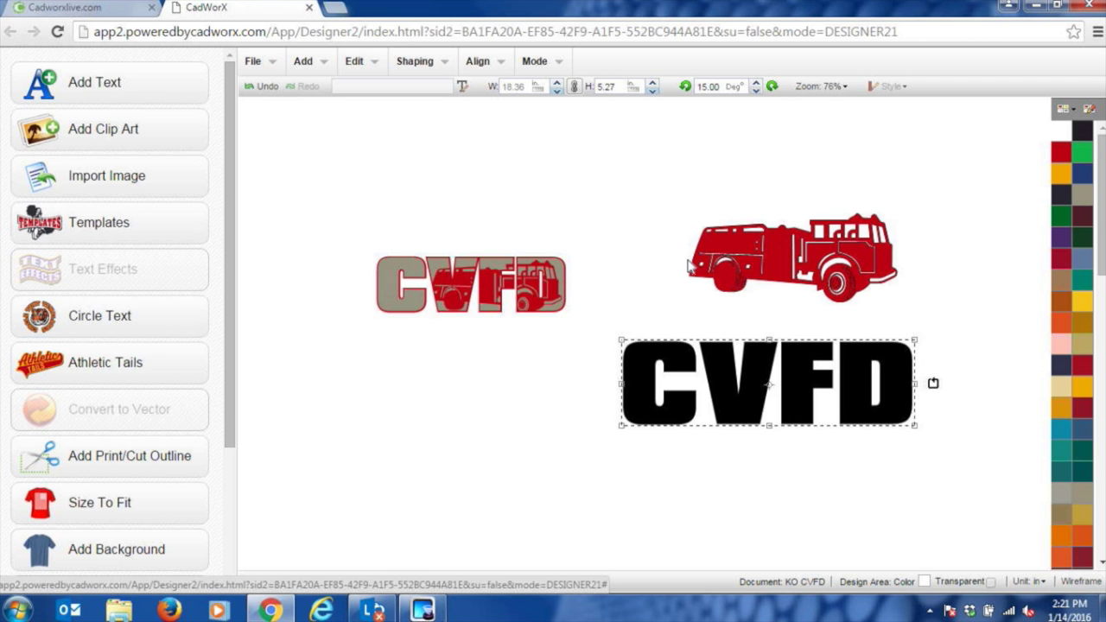
pyautogui.click(733, 244)
pyautogui.moveTo(733, 243); pyautogui.dragTo(740, 268)
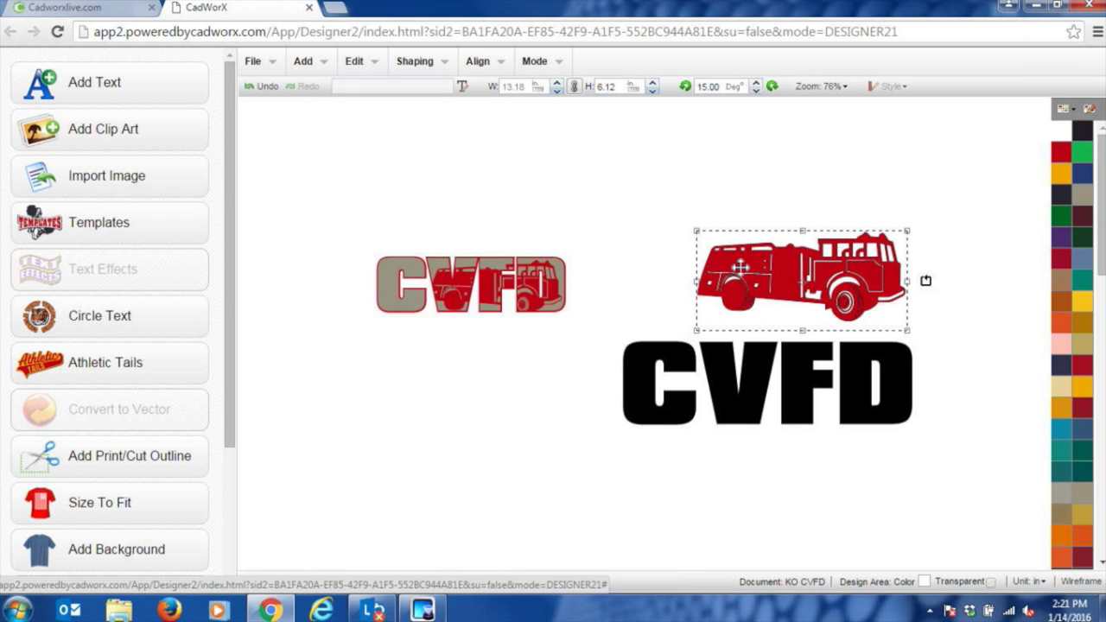
# Lift the gray knocked-out CVFD layer off its red backing, and move it back into place over the red
pyautogui.click(562, 289)
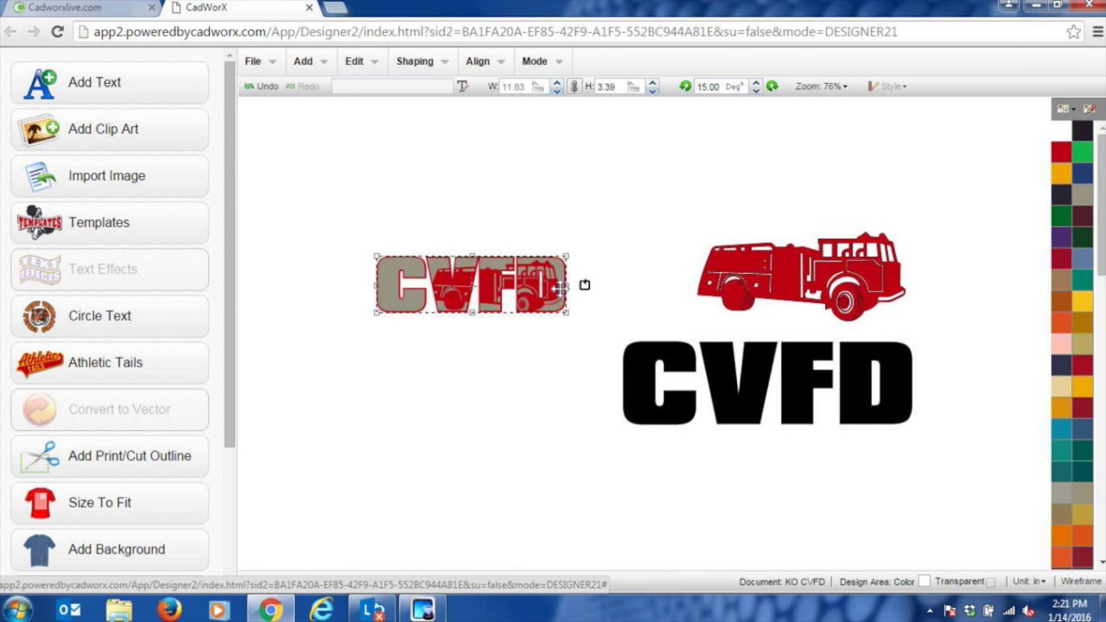
pyautogui.moveTo(553, 292); pyautogui.dragTo(549, 223)
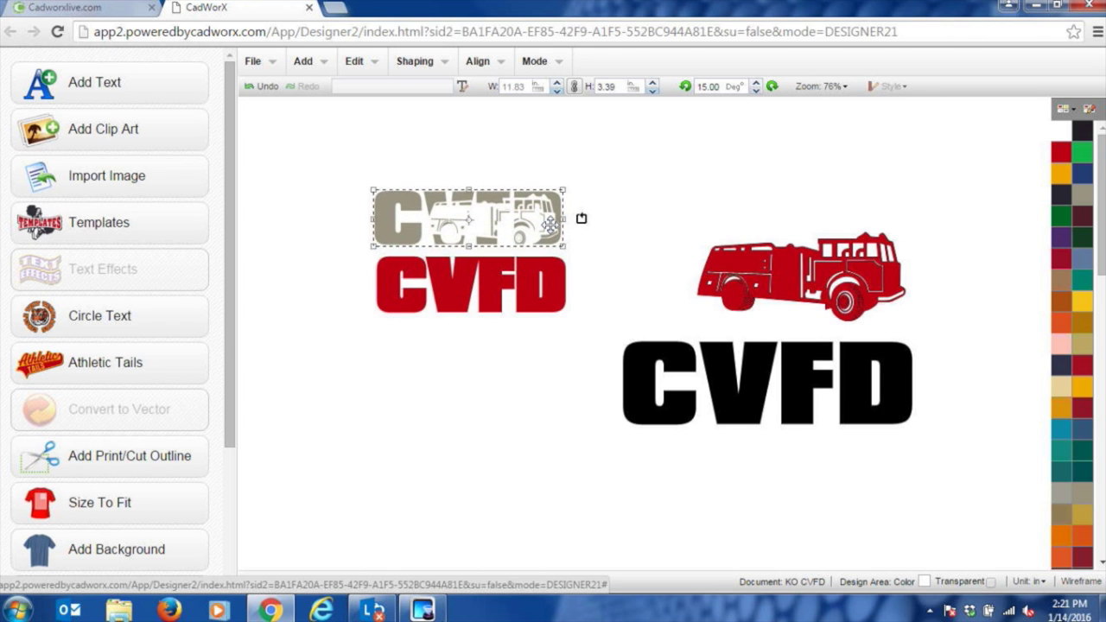
pyautogui.moveTo(550, 223); pyautogui.dragTo(552, 291)
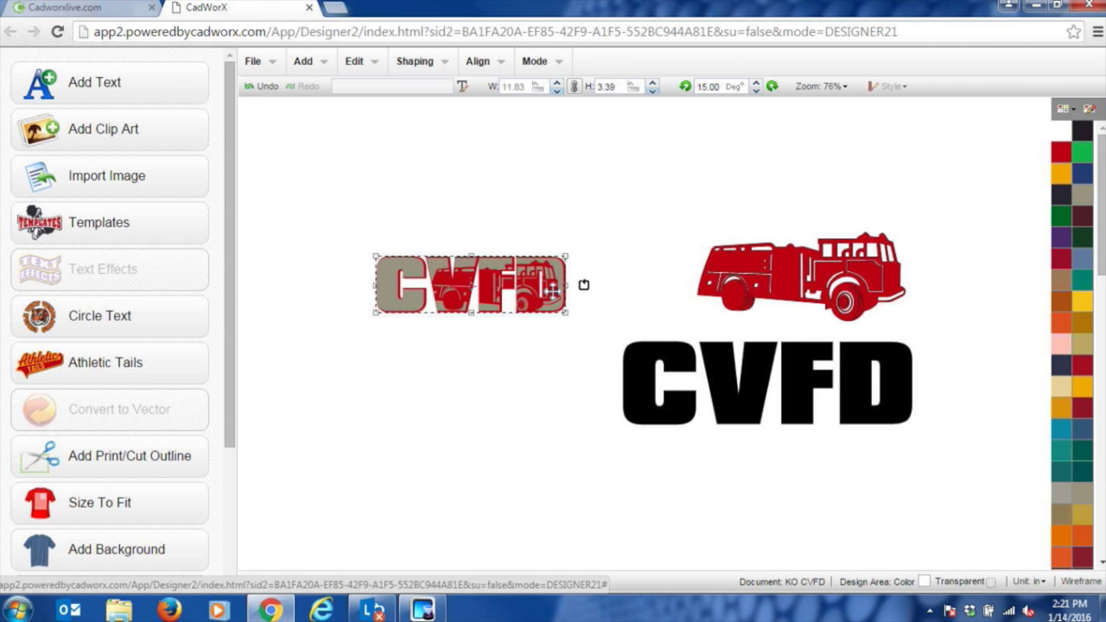
pyautogui.click(570, 385)
# Add the Small Contour effect to the large black CVFD lettering and open the contour's offset for editing
pyautogui.click(720, 365)
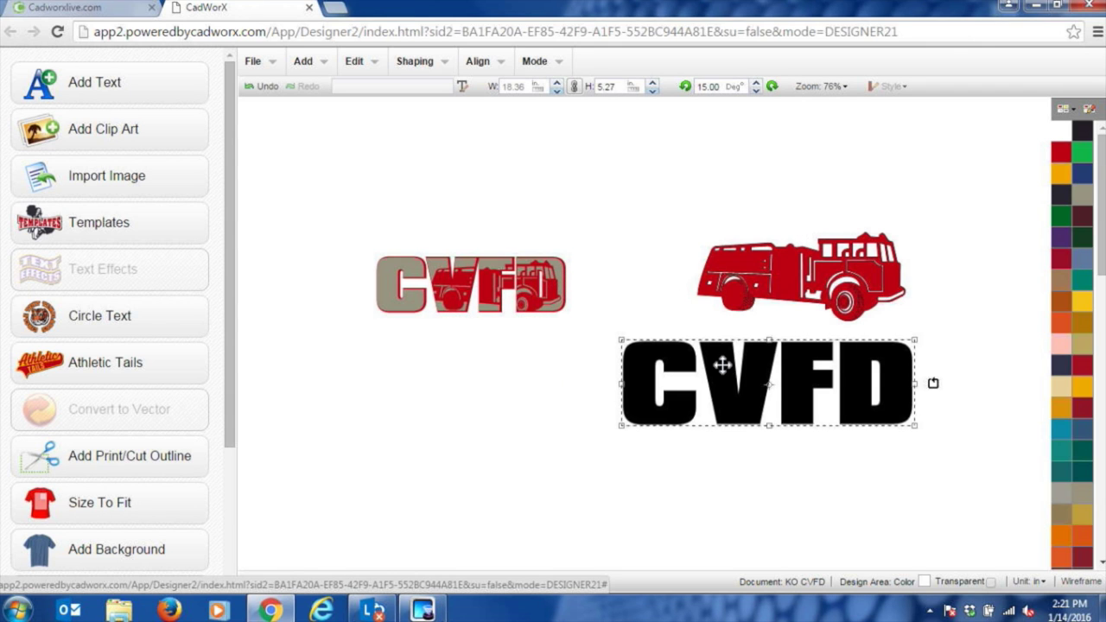
pyautogui.doubleClick(722, 368)
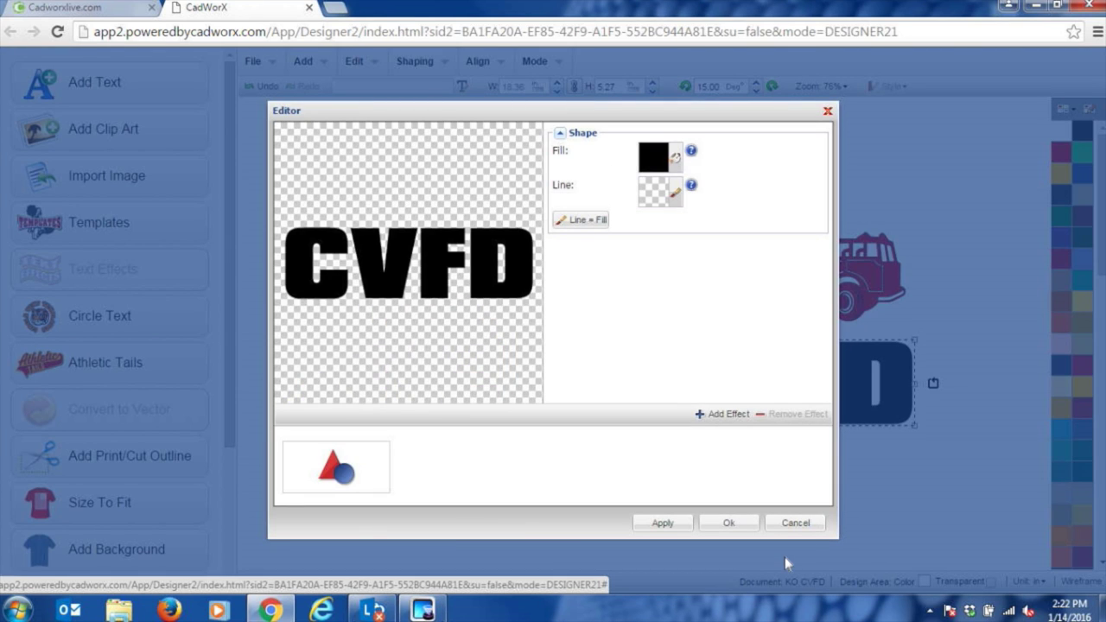
pyautogui.click(730, 417)
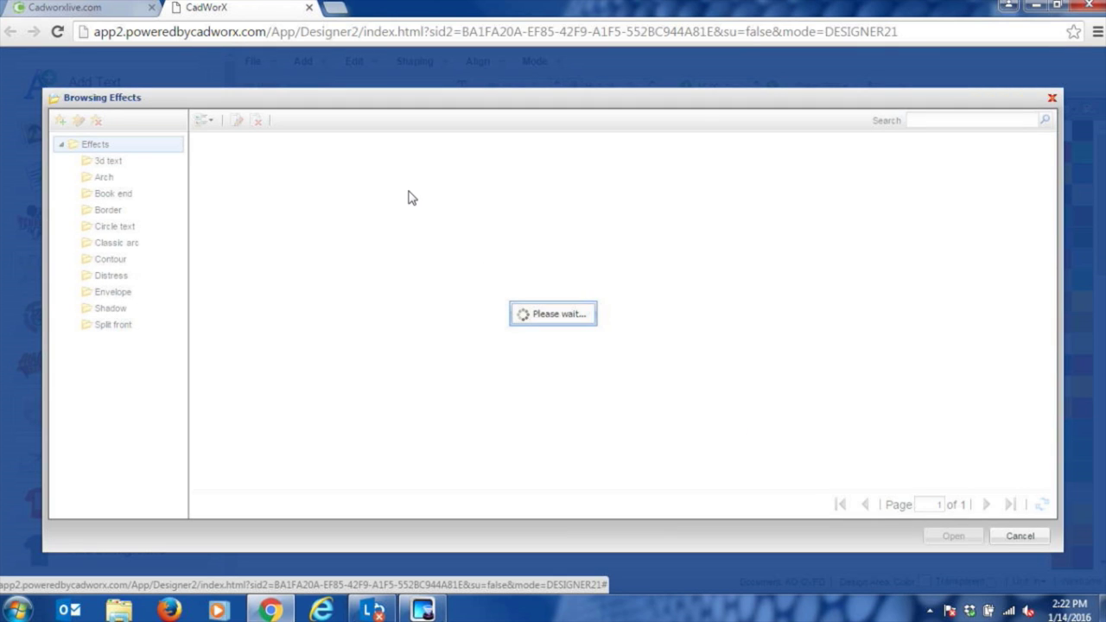
pyautogui.click(129, 262)
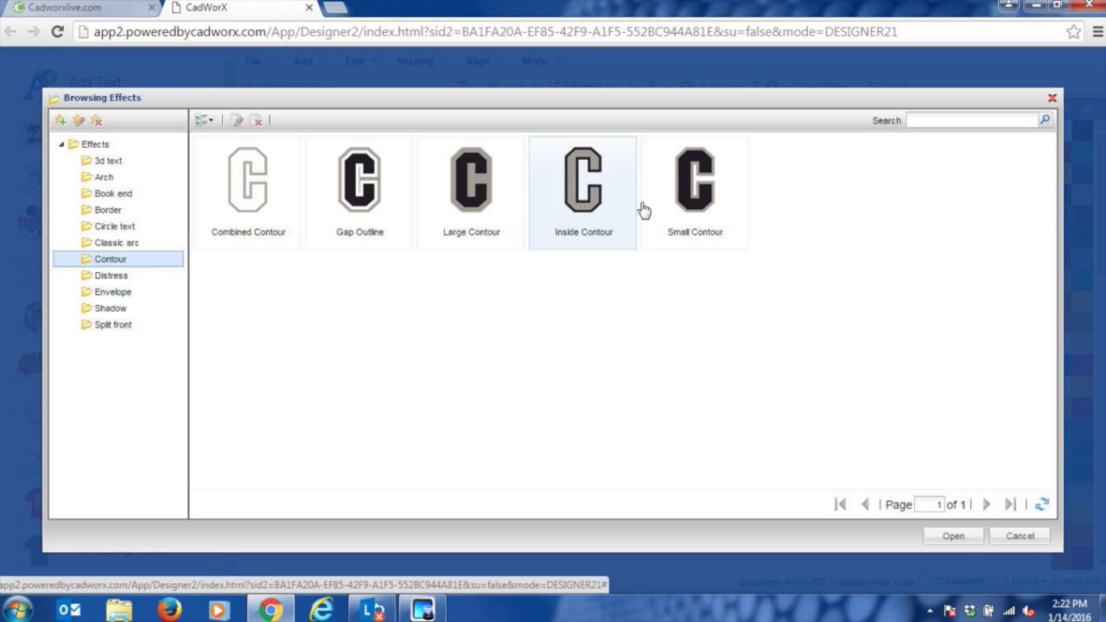
pyautogui.click(698, 210)
pyautogui.click(953, 535)
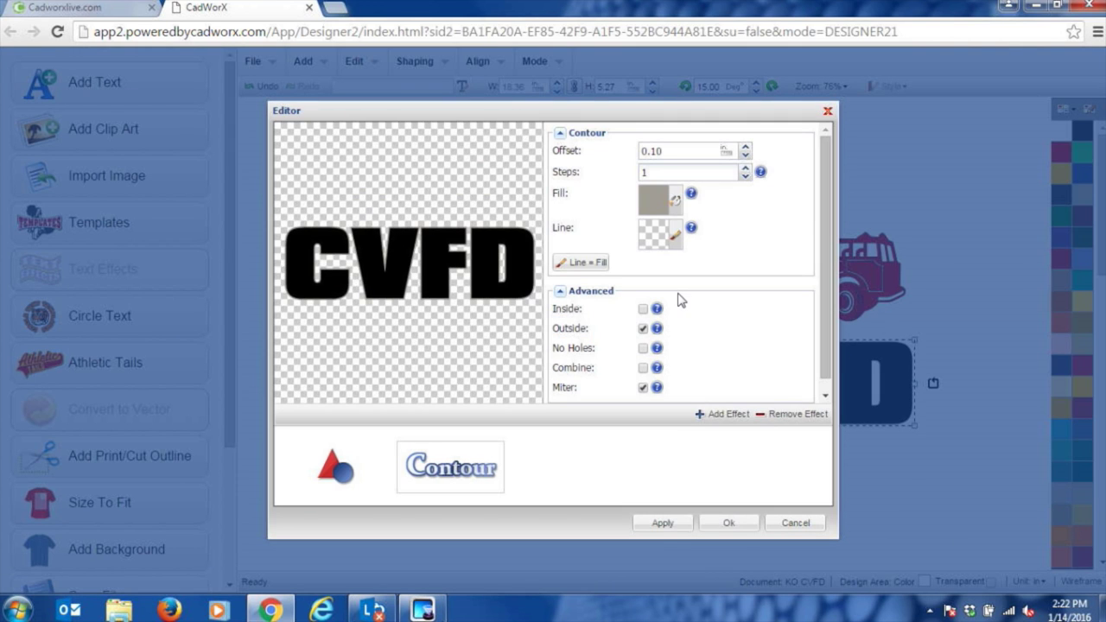
pyautogui.click(682, 151)
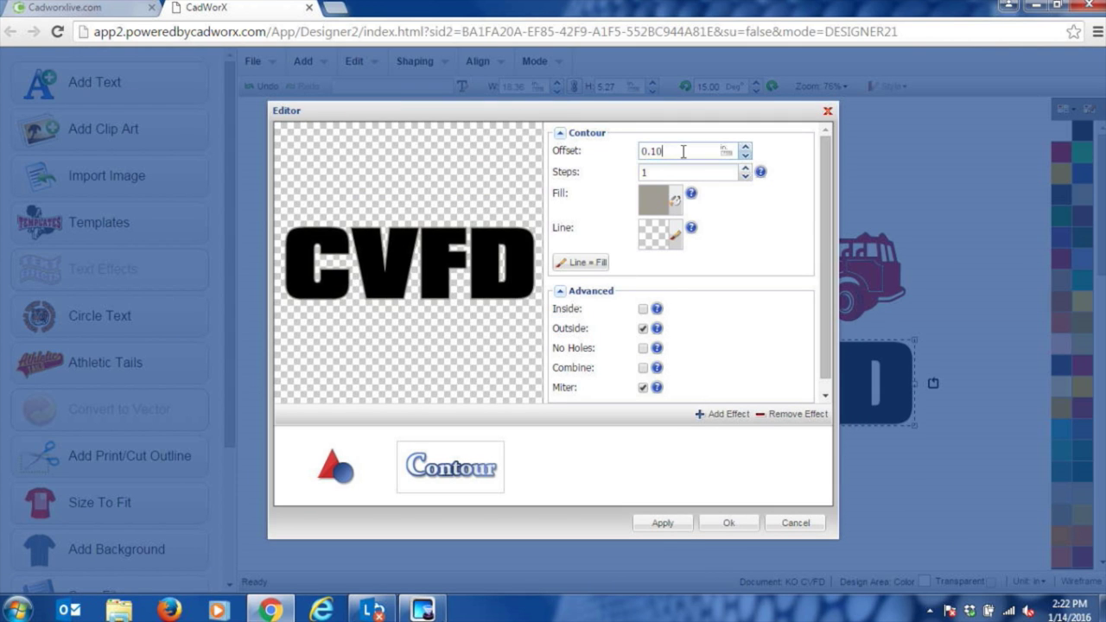